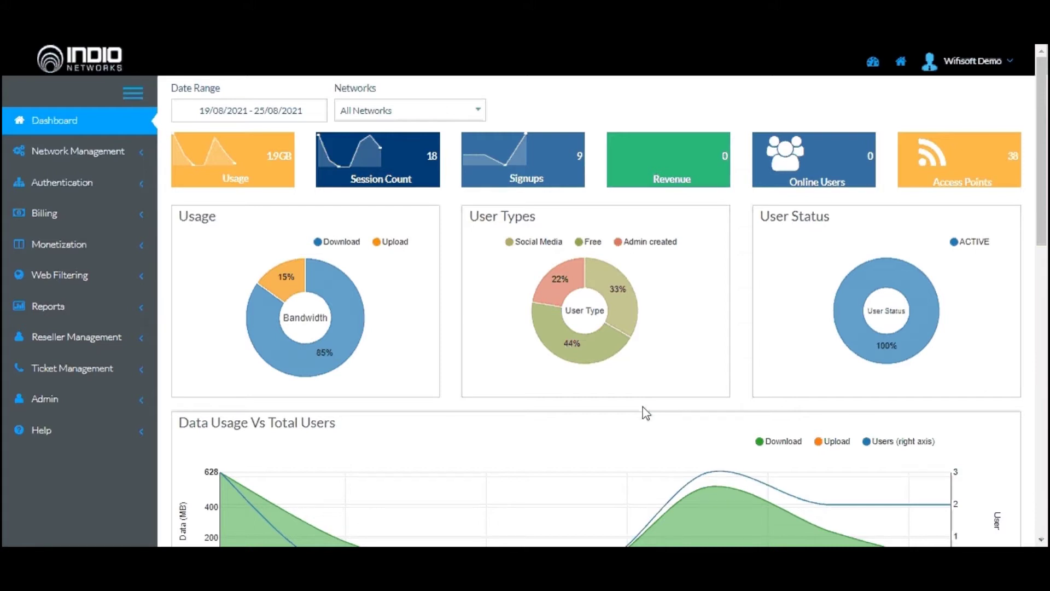
Step: Open the Venues list under Network Management
left_click(70, 161)
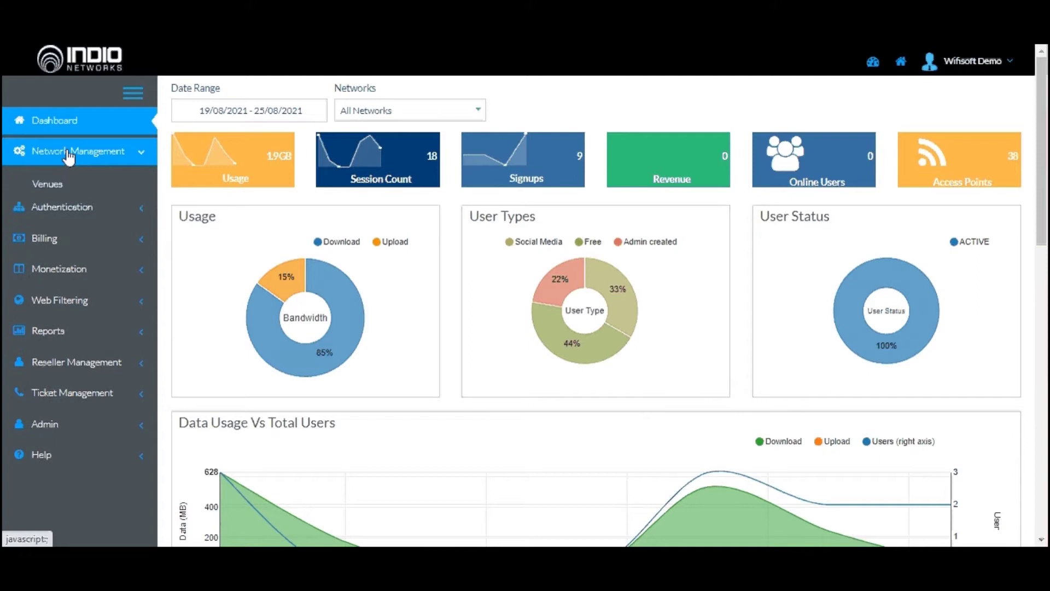
left_click(63, 187)
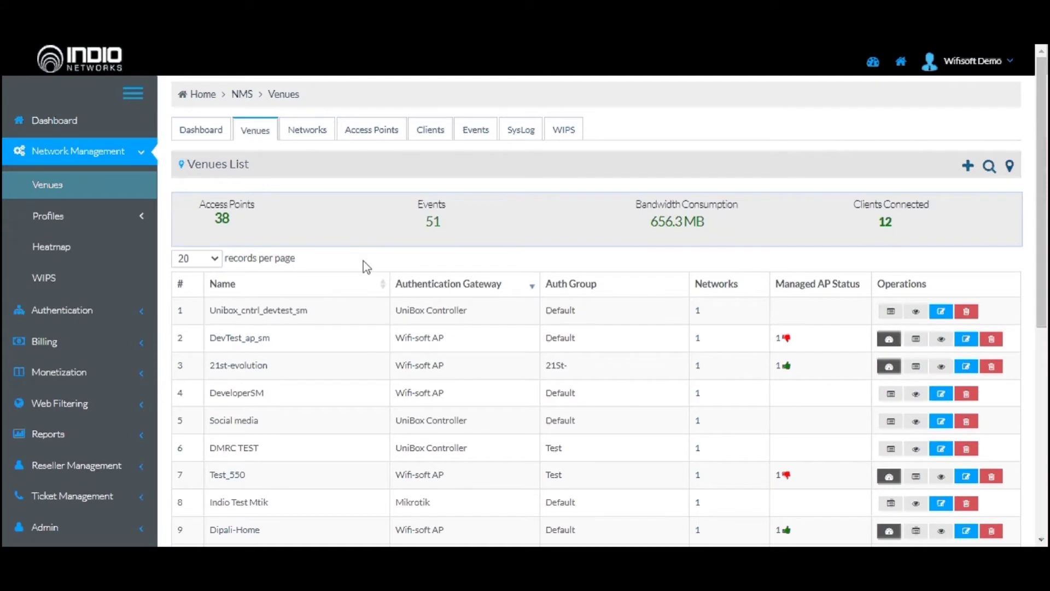
Step: Start a new venue named 'Hotel Radisson'
left_click(967, 167)
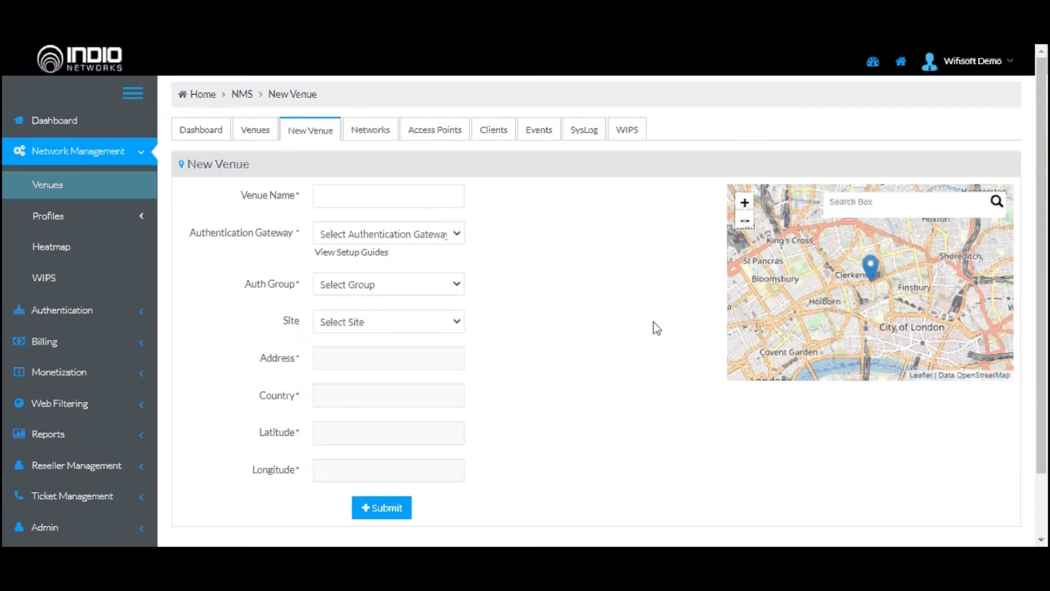
left_click(353, 199)
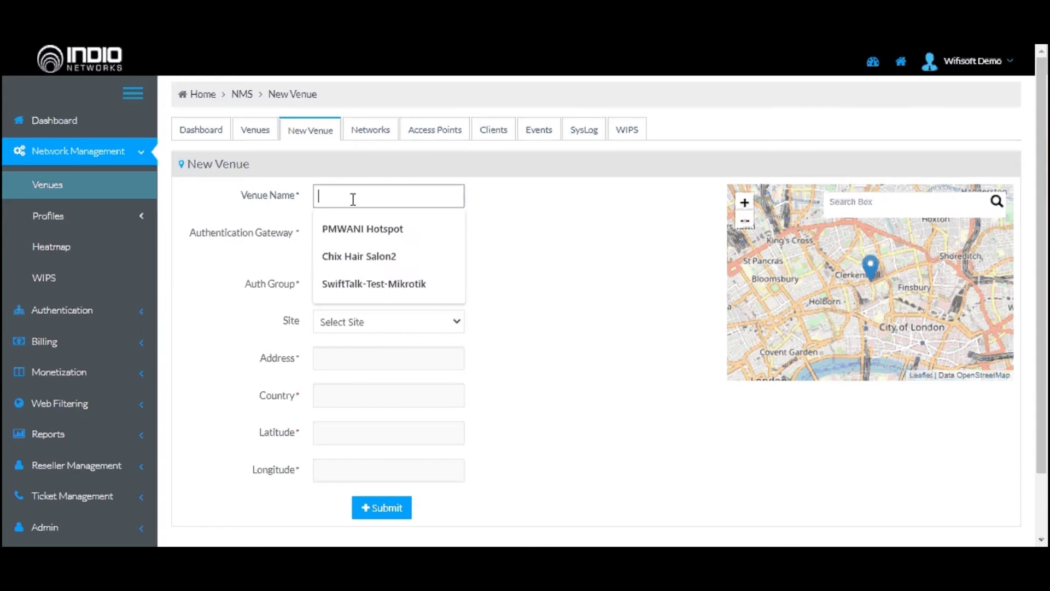
type("Hotel ")
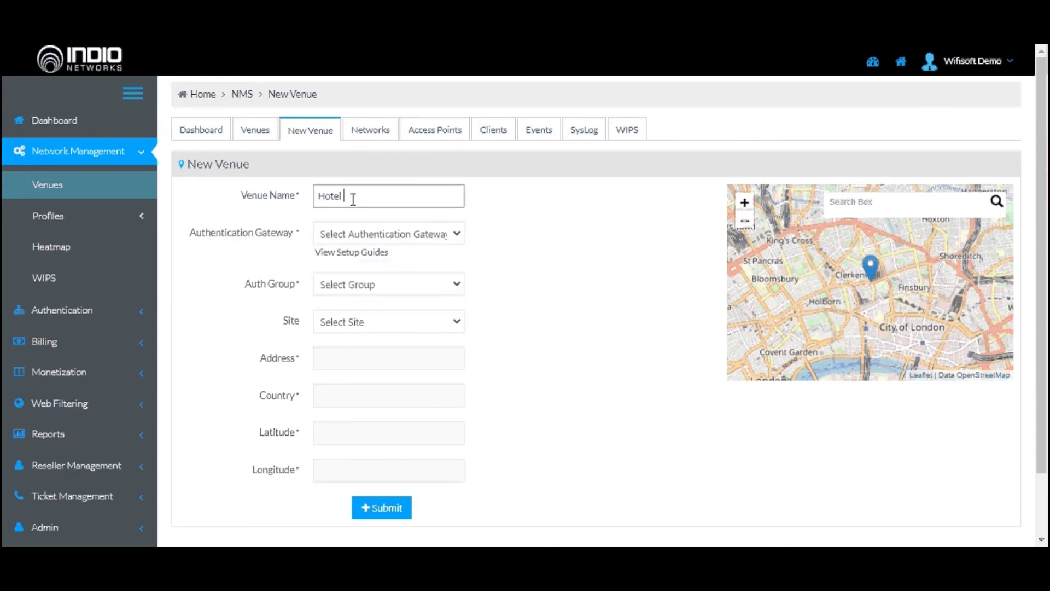
type("Radisson")
Step: Set the venue's authentication gateway to Mikrotik
left_click_drag(301, 232, 211, 233)
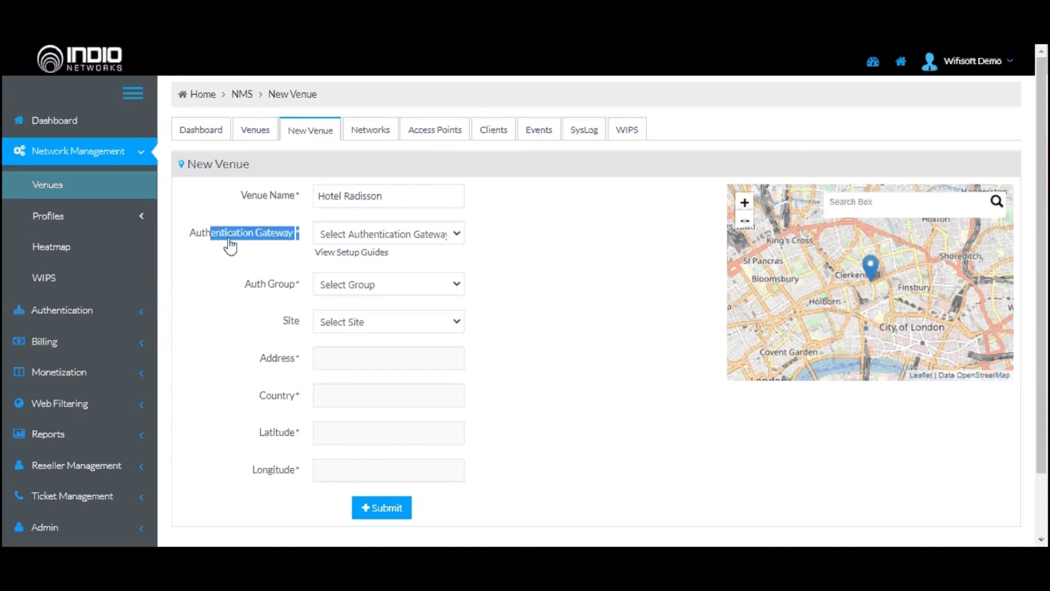
left_click(298, 250)
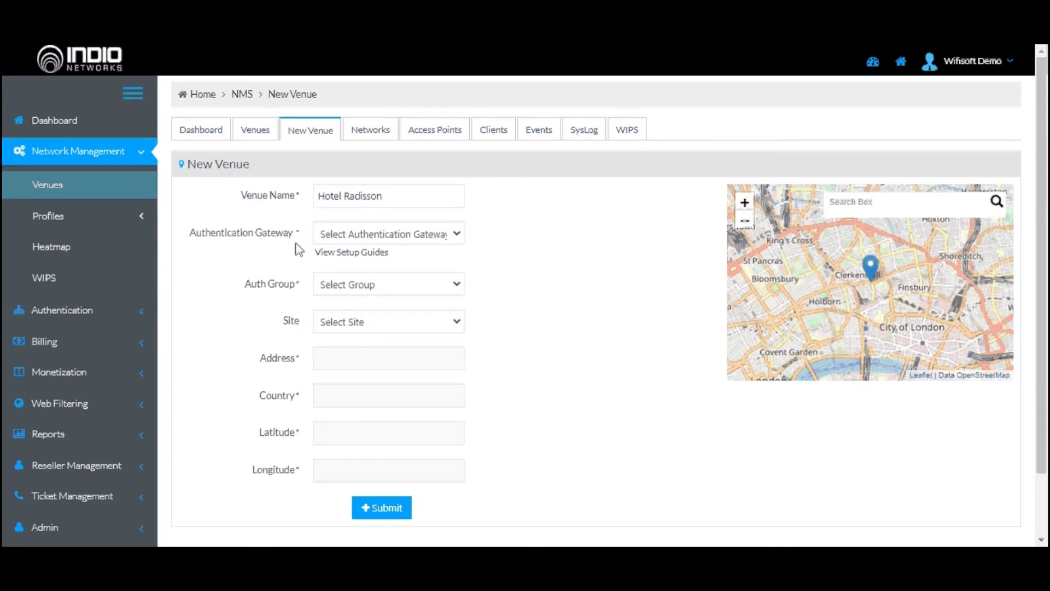
left_click(456, 235)
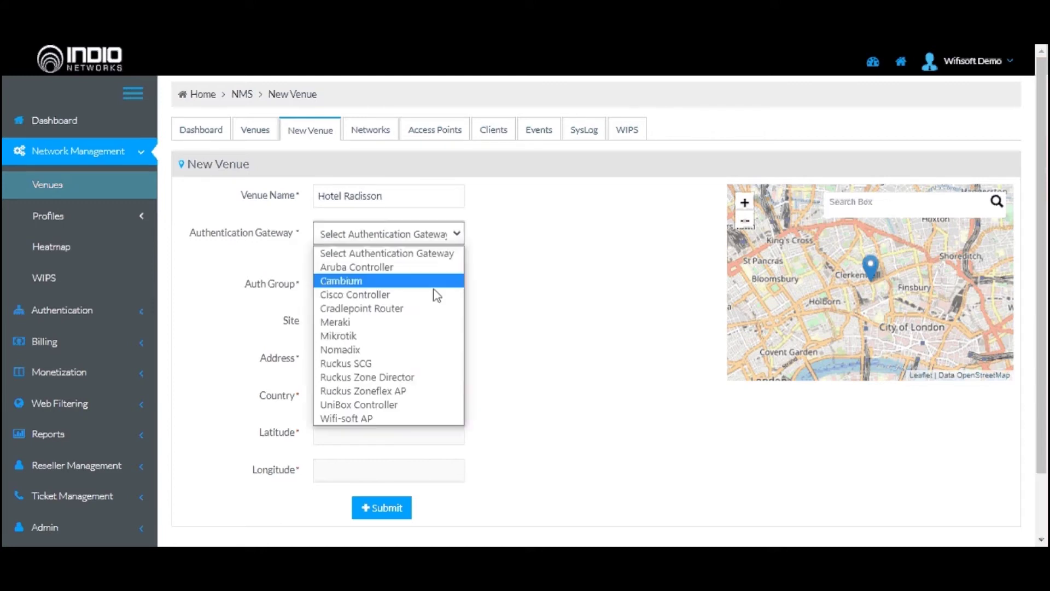
left_click(405, 335)
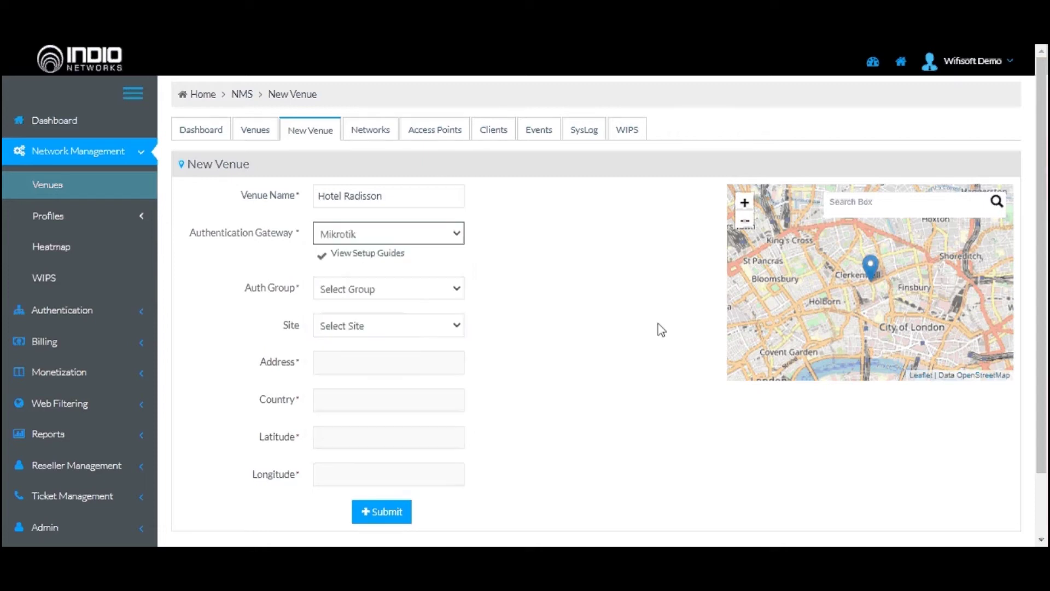
left_click(370, 257)
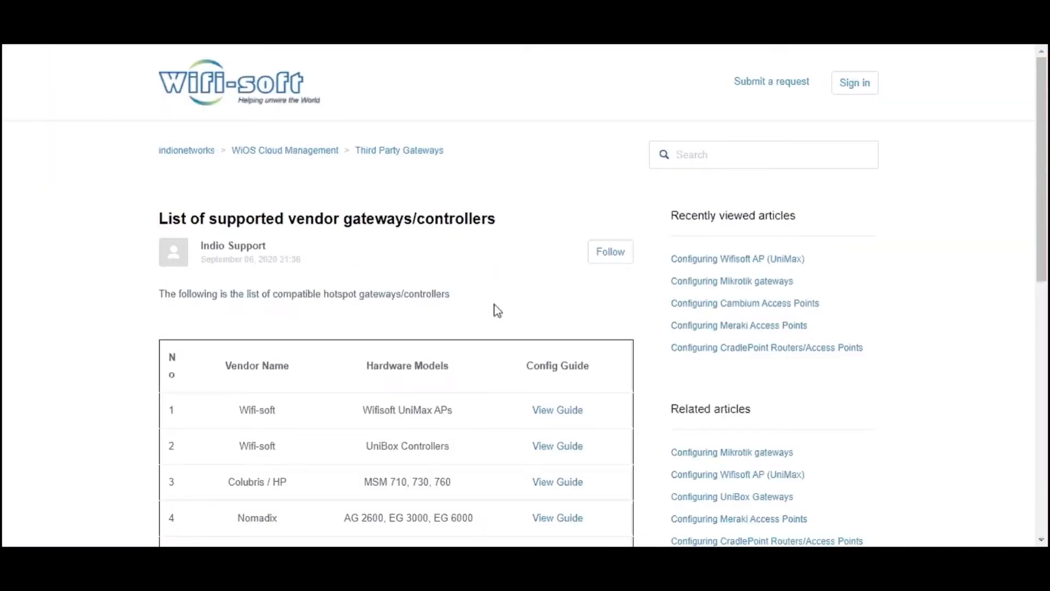
scroll(498, 311, "down", 3)
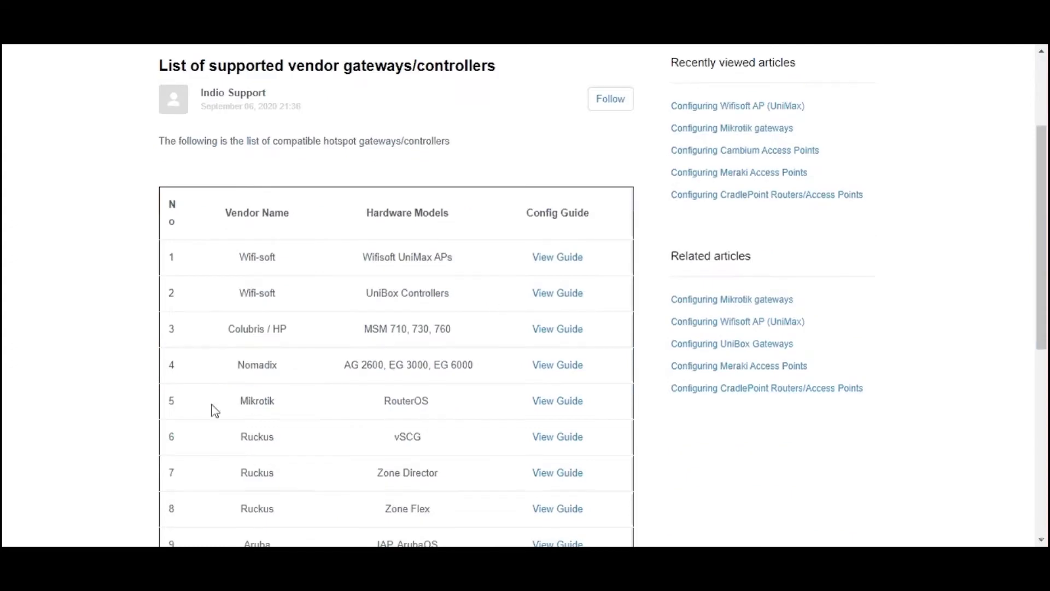
left_click_drag(212, 404, 280, 405)
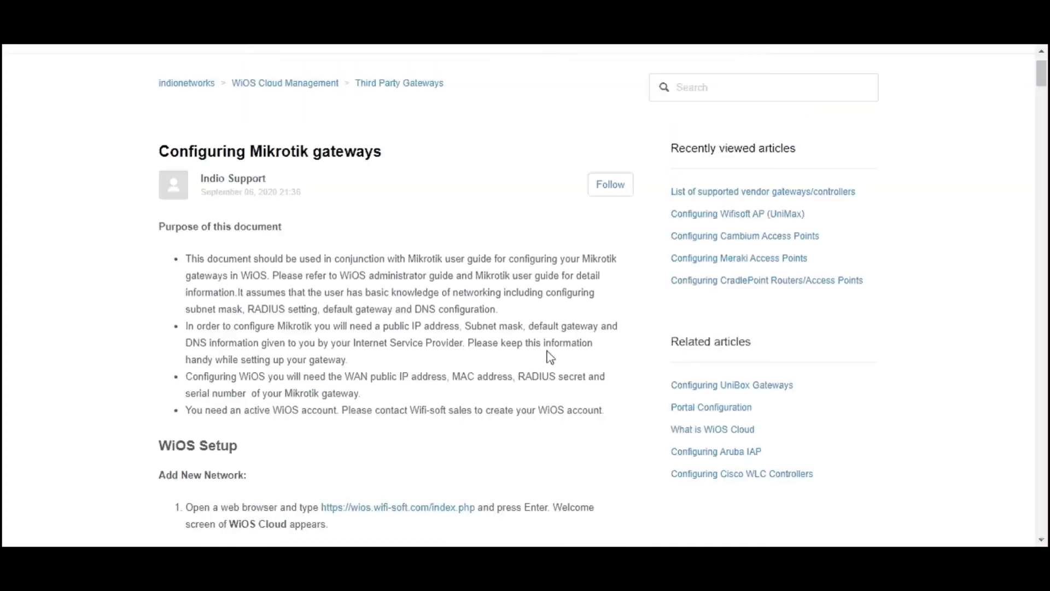
scroll(549, 356, "down", 10)
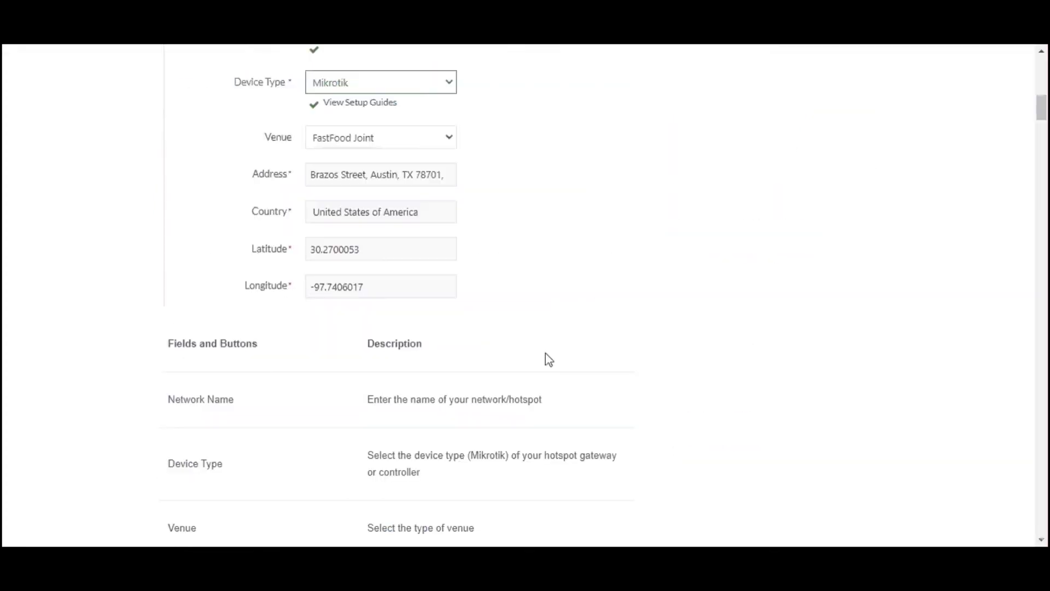
scroll(548, 359, "down", 10)
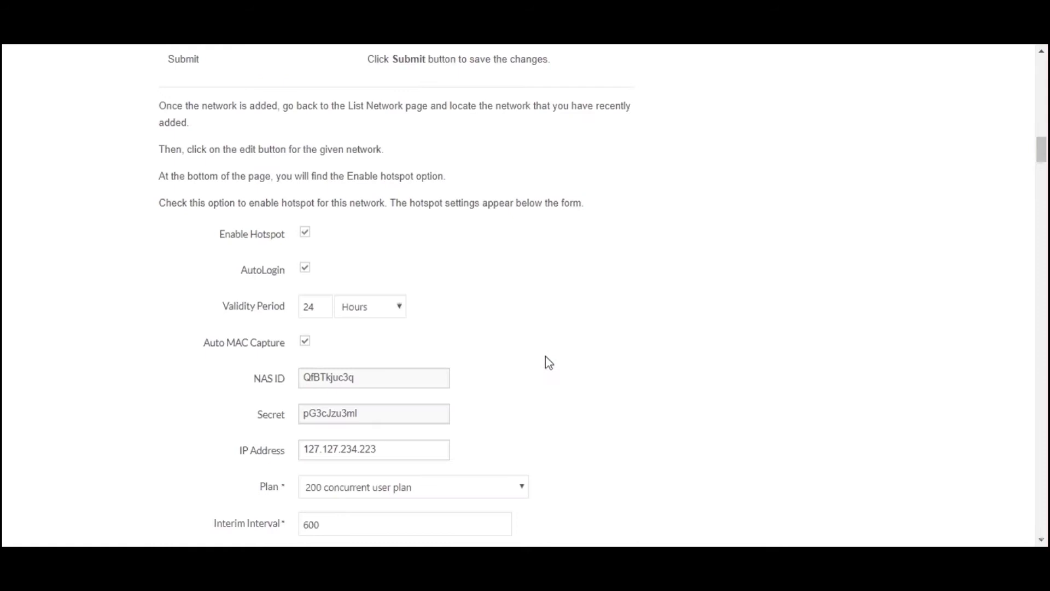
scroll(546, 357, "down", 10)
scroll(549, 362, "down", 10)
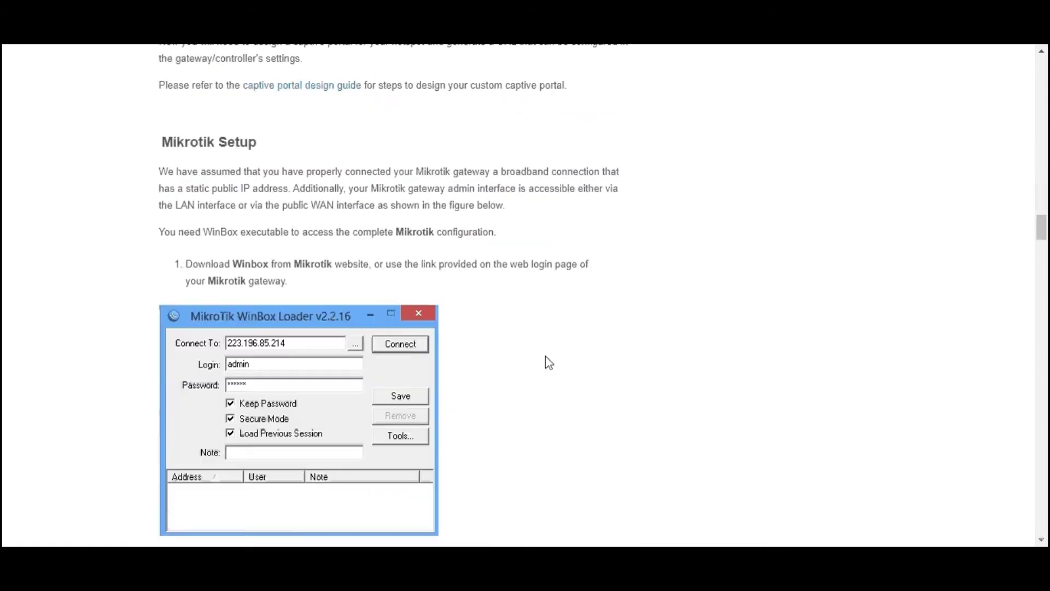
scroll(548, 362, "down", 5)
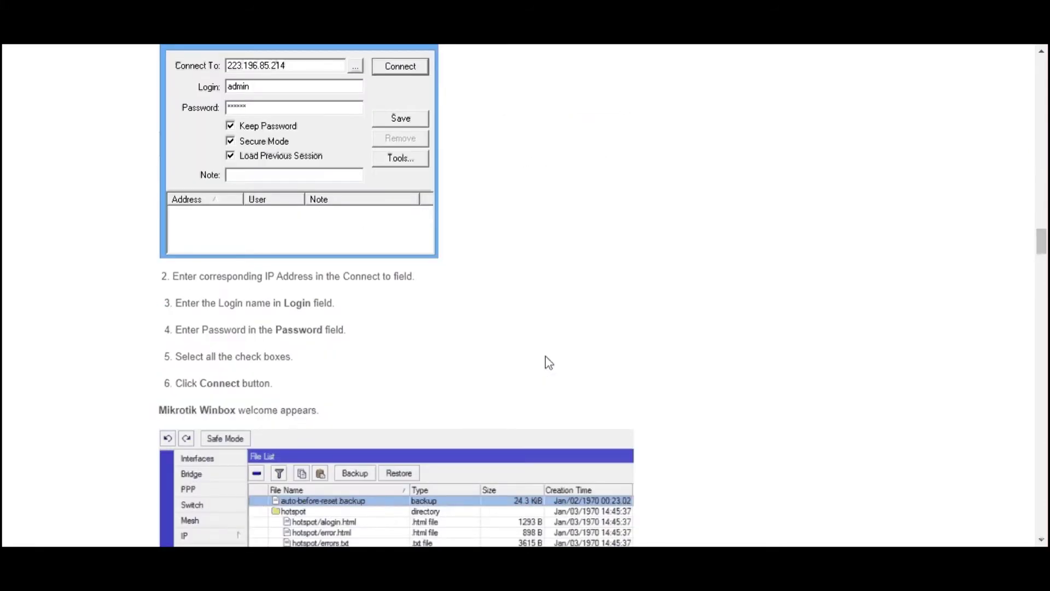
scroll(548, 362, "down", 6)
scroll(548, 362, "down", 8)
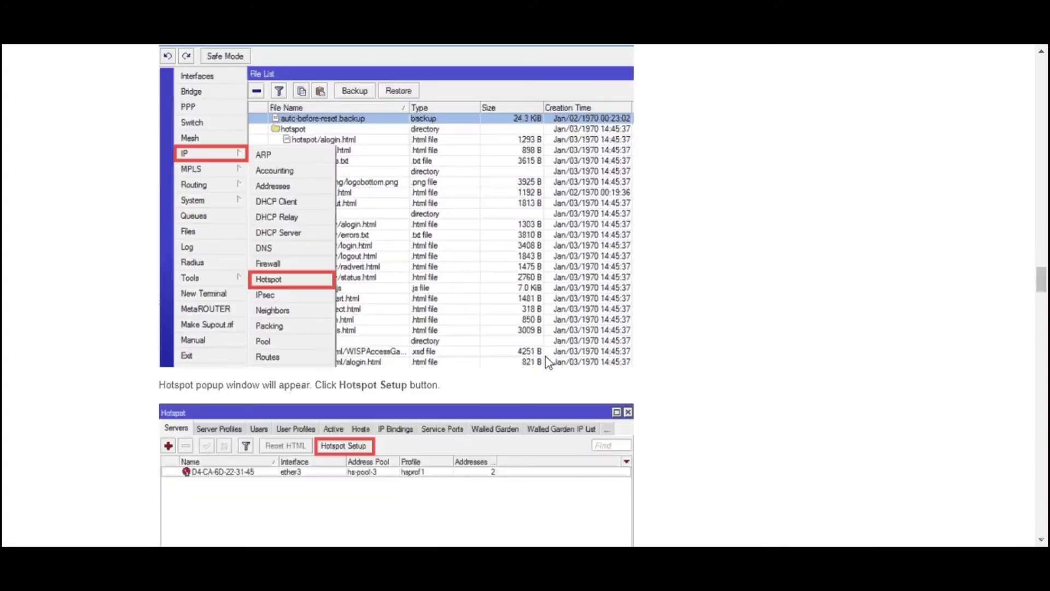
scroll(548, 362, "down", 10)
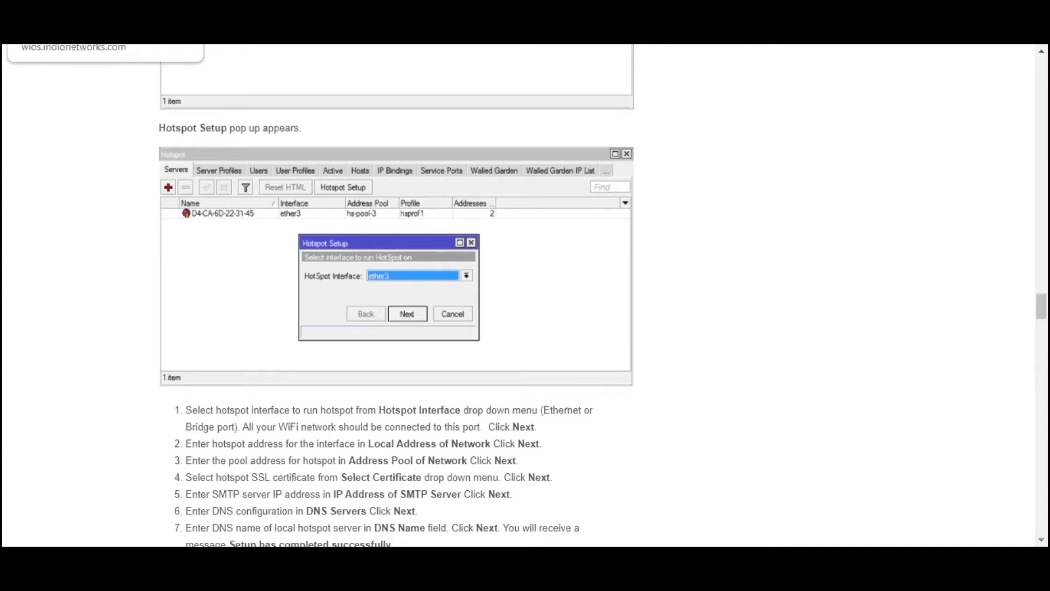
left_click(71, 34)
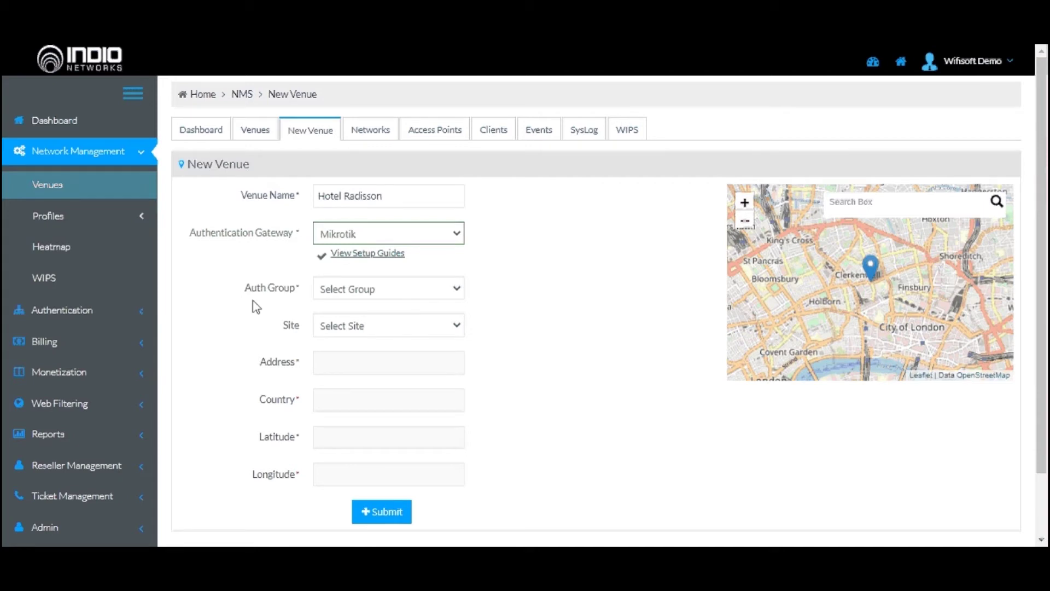
Step: Set the venue's Auth Group to Default
left_click_drag(245, 289, 276, 338)
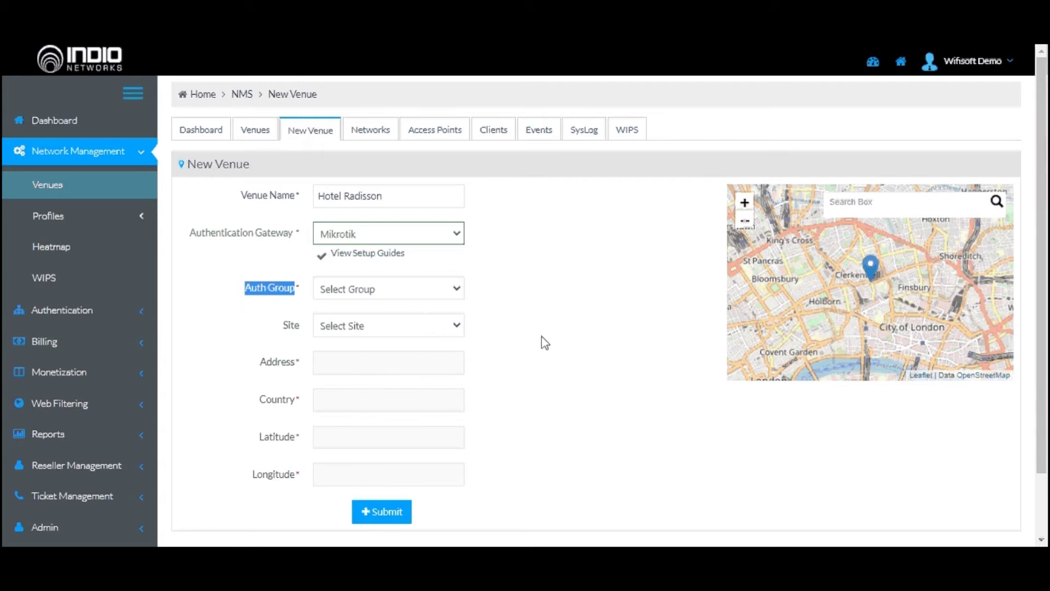
left_click(386, 288)
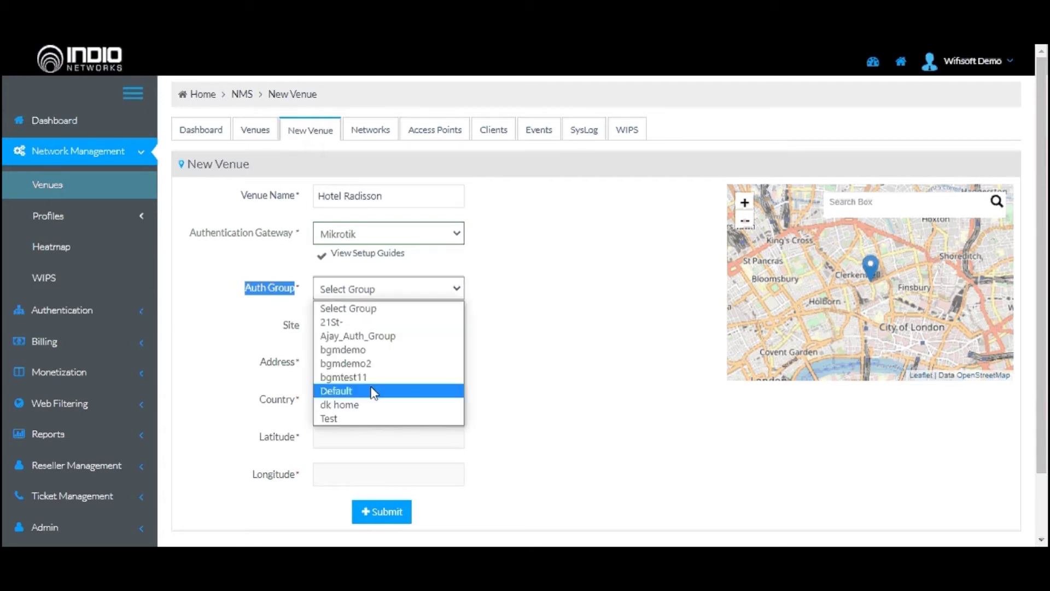
left_click(374, 392)
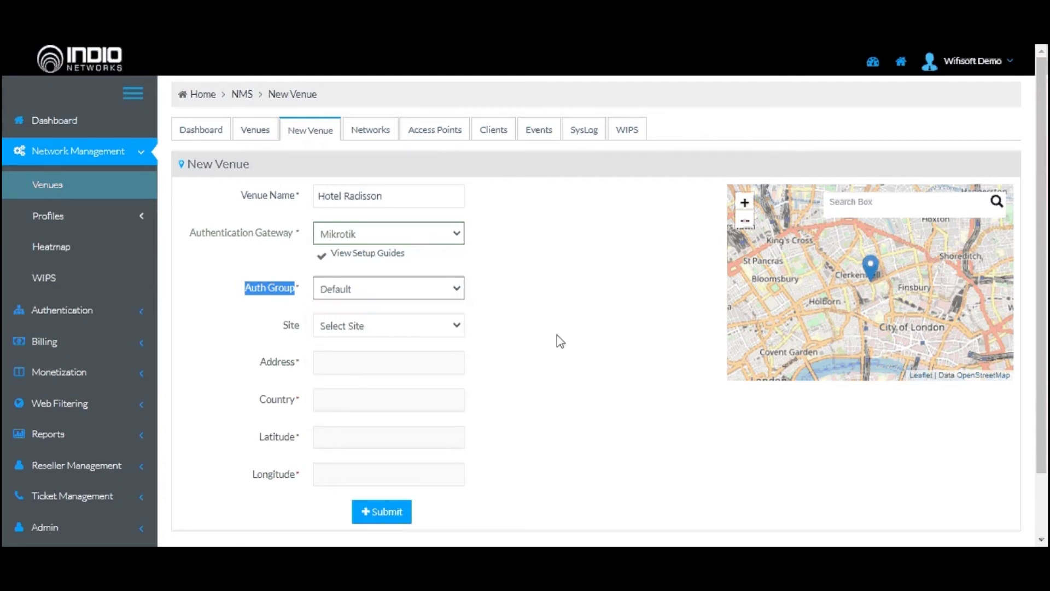
left_click(557, 335)
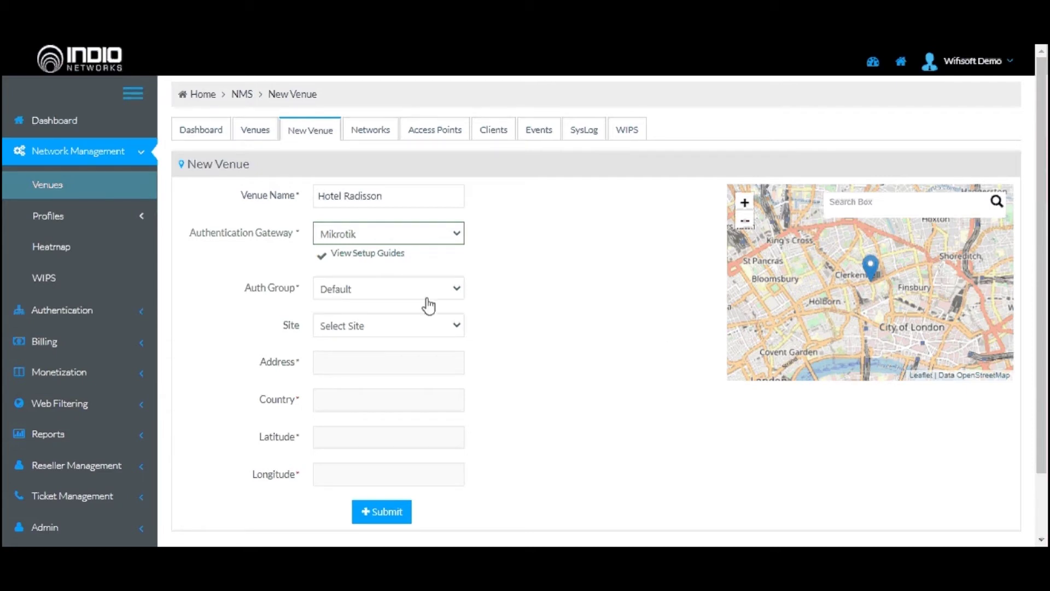
Step: Set the venue's Site to Hotel
left_click(90, 234)
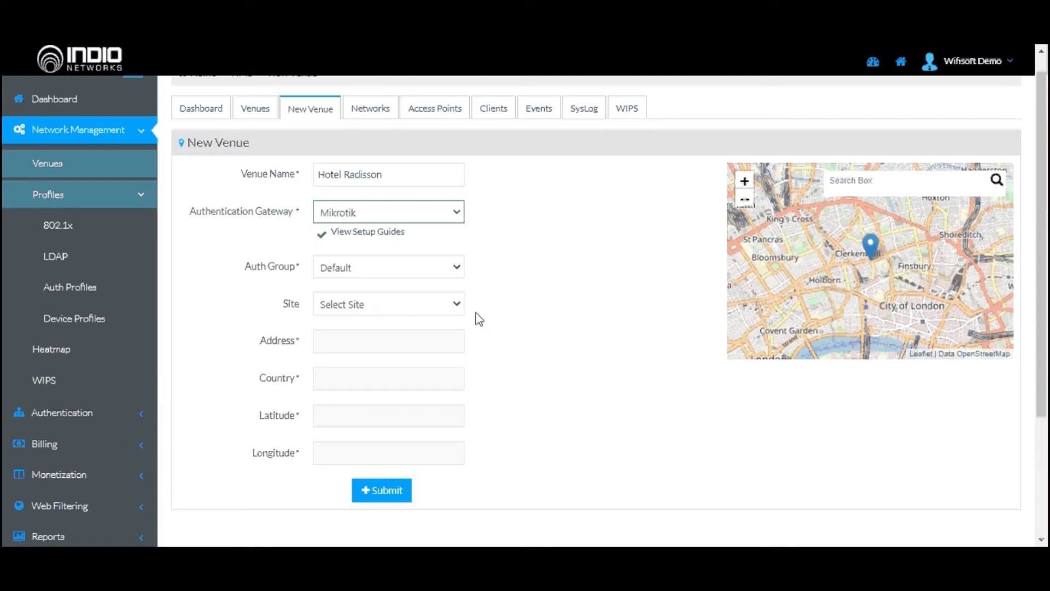
left_click(457, 304)
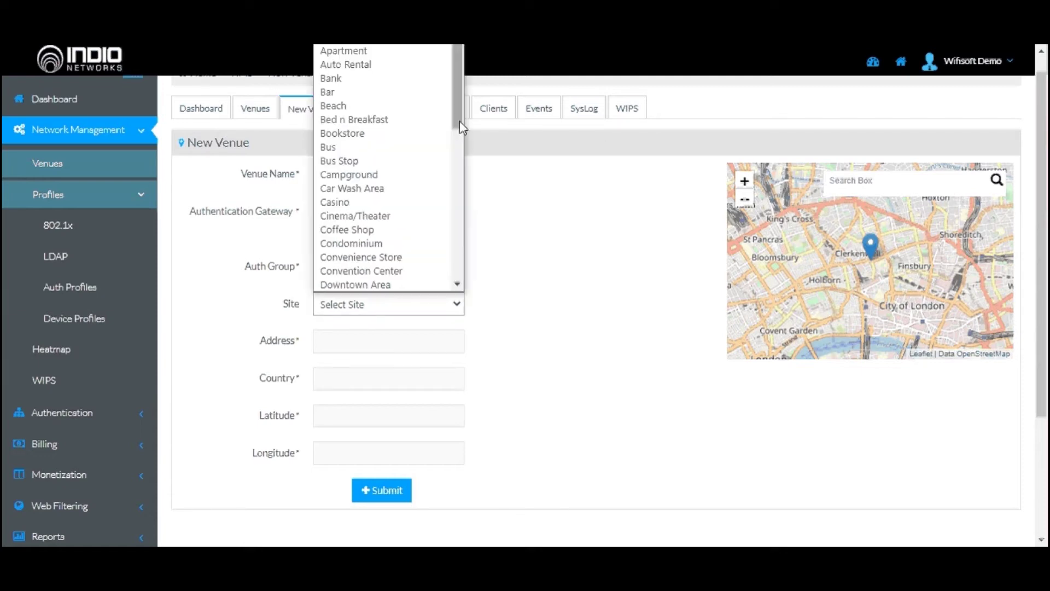
left_click_drag(461, 127, 450, 175)
left_click(339, 260)
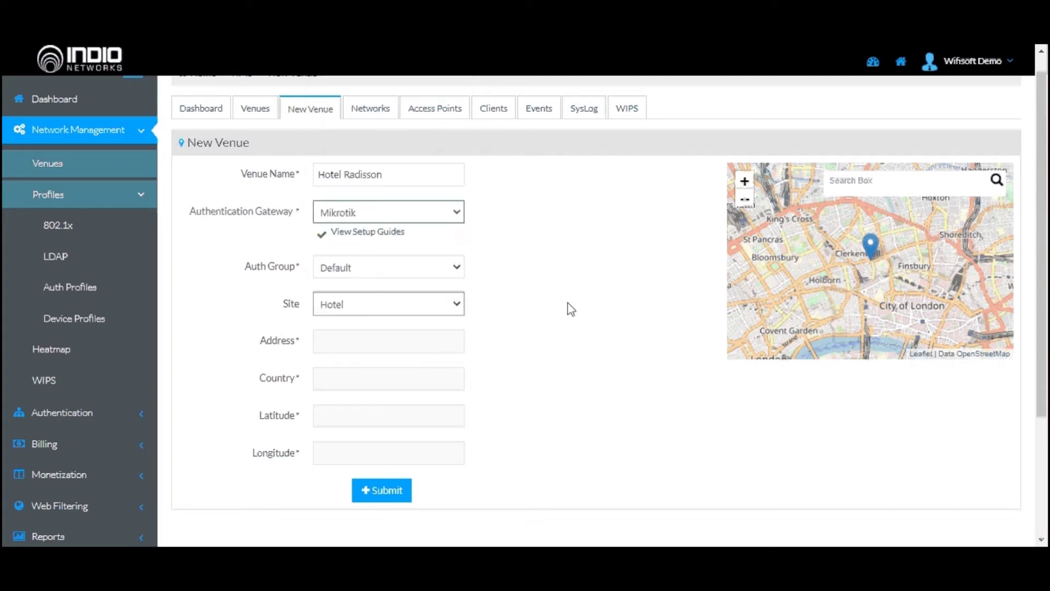
left_click(662, 405)
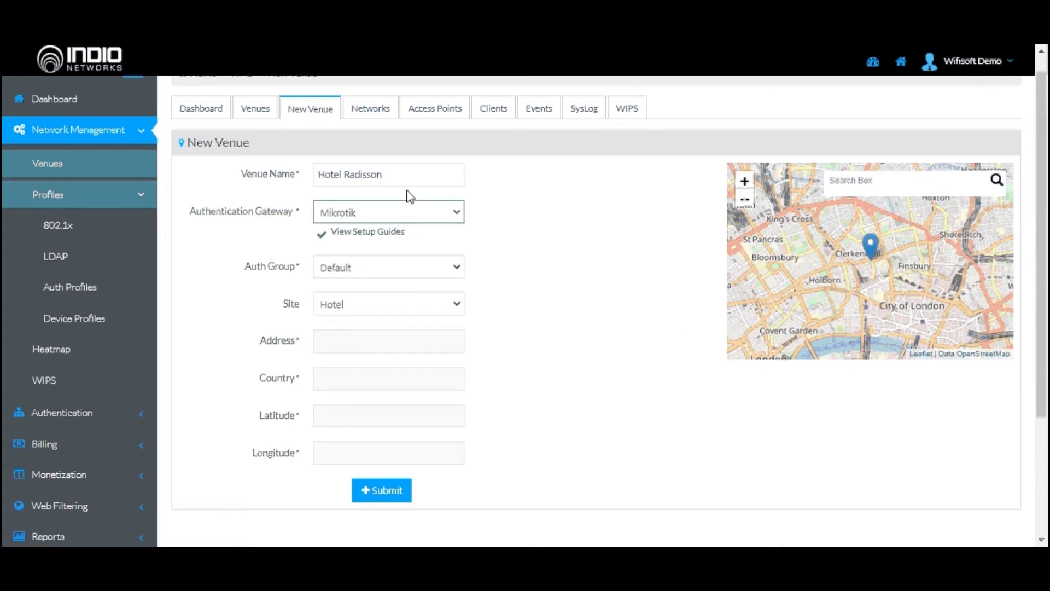
Step: Locate the venue at Baner, Pune, filling latitude 18.5642431 and longitude 73.7768573
left_click(840, 188)
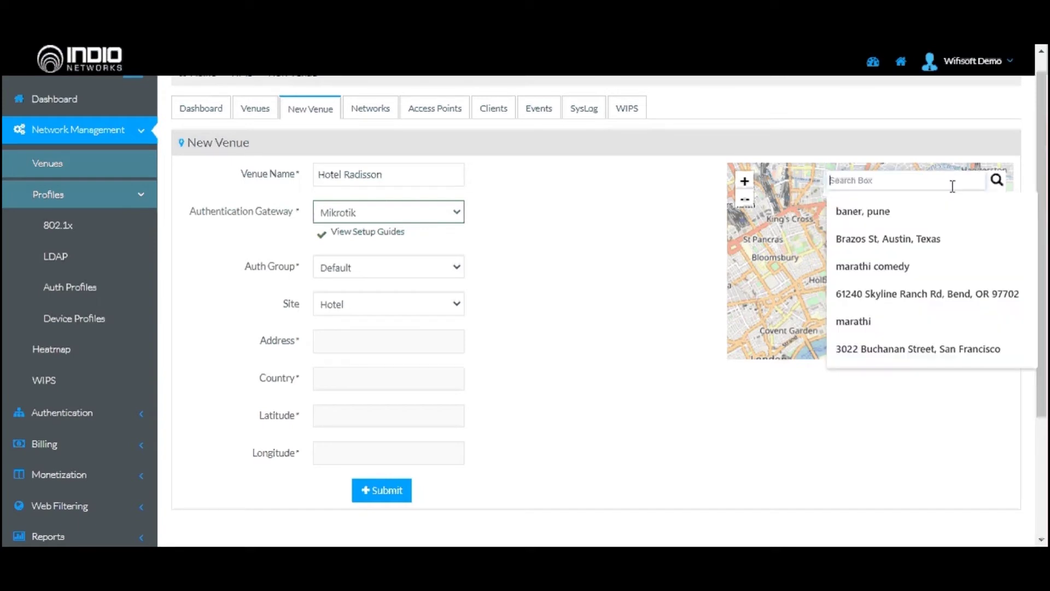
type("baner, pune")
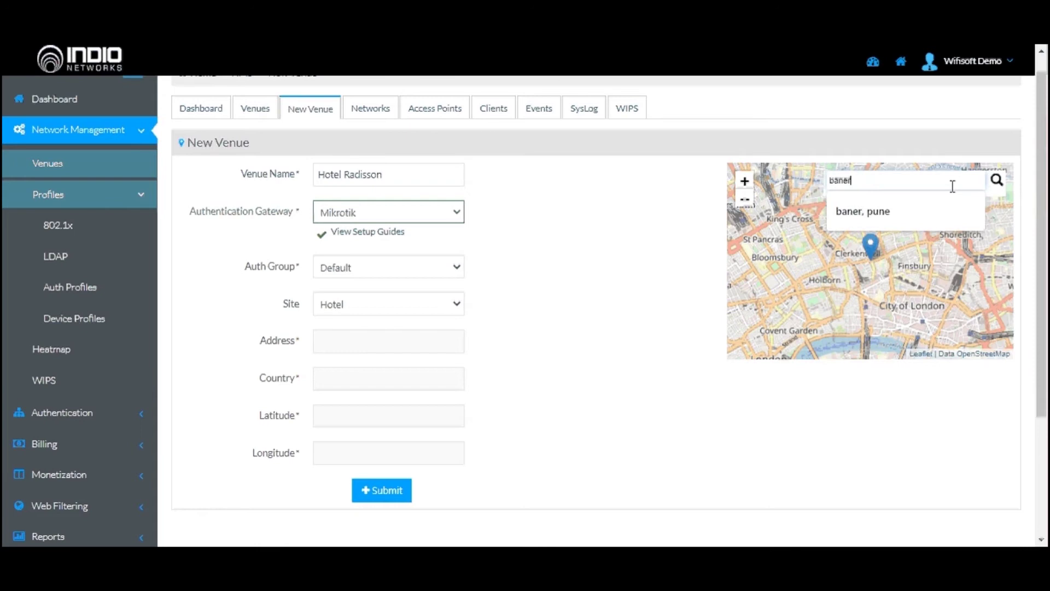
left_click(928, 224)
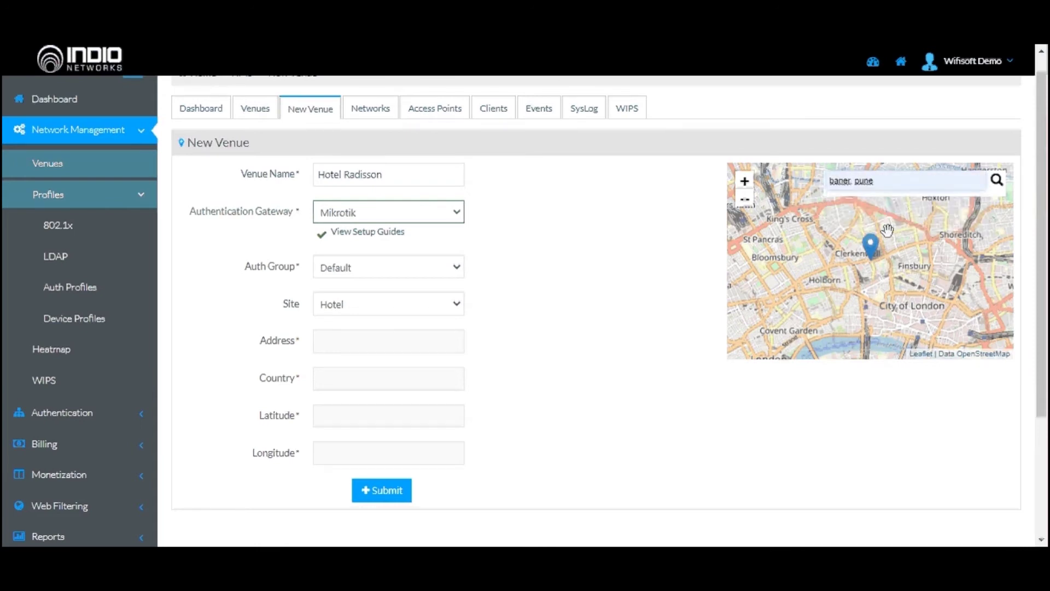
key("Return")
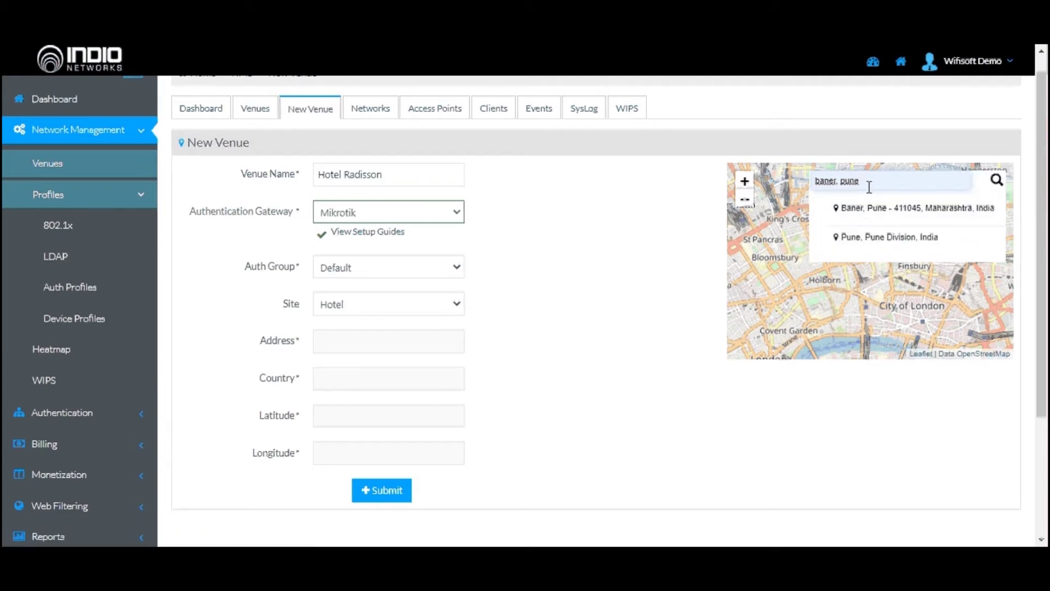
left_click(899, 218)
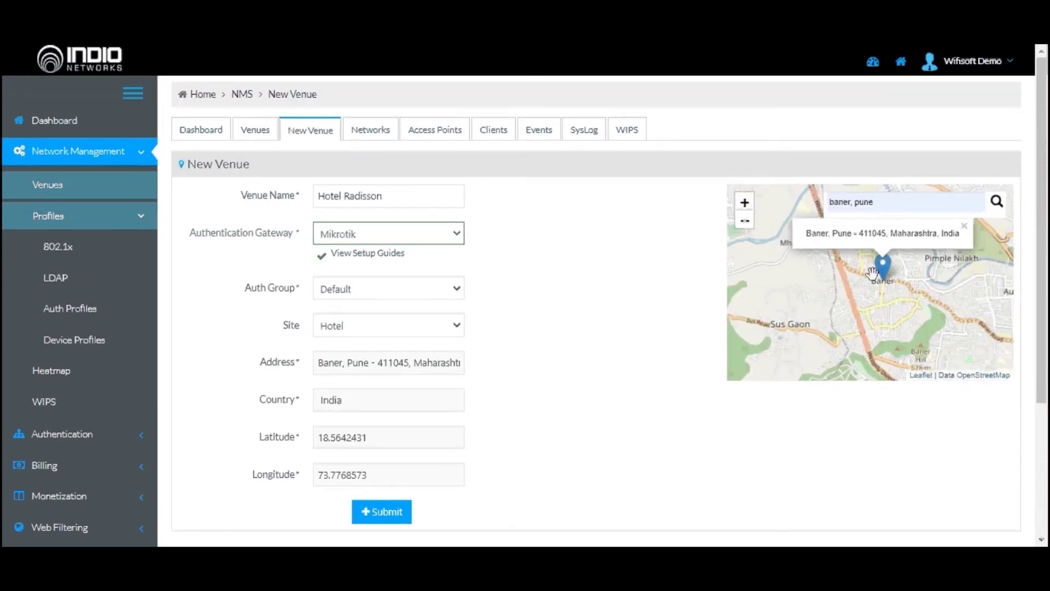
mouse_move(830, 291)
left_mouse_down()
mouse_move(817, 295)
mouse_move(849, 290)
left_mouse_up()
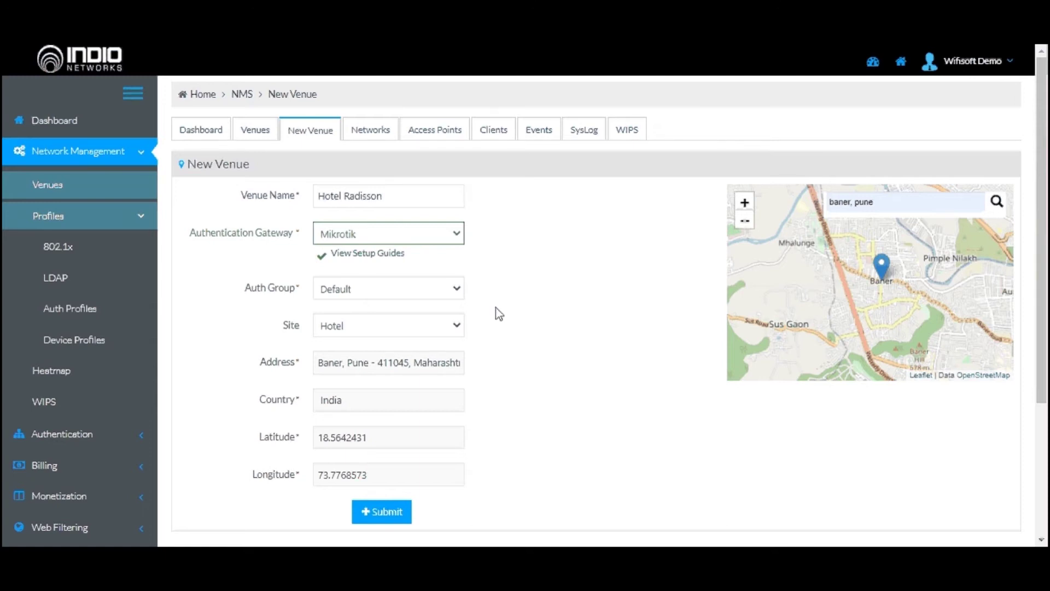
Step: Fix the duplicate-name error by renaming the venue 'Hotel Carlson' and resubmitting
left_click(385, 514)
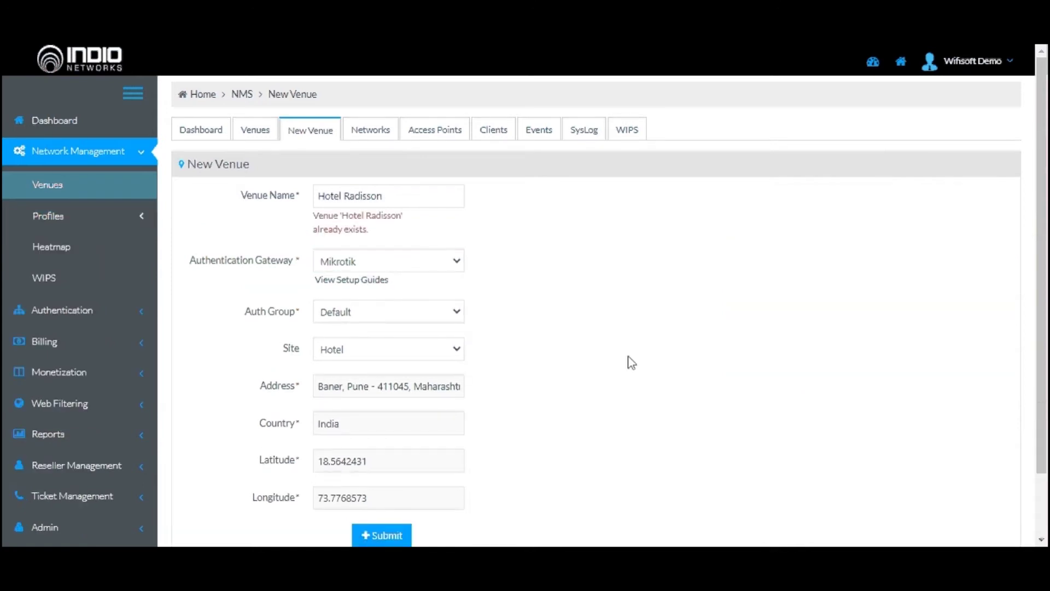
double_click(369, 196)
type("Car")
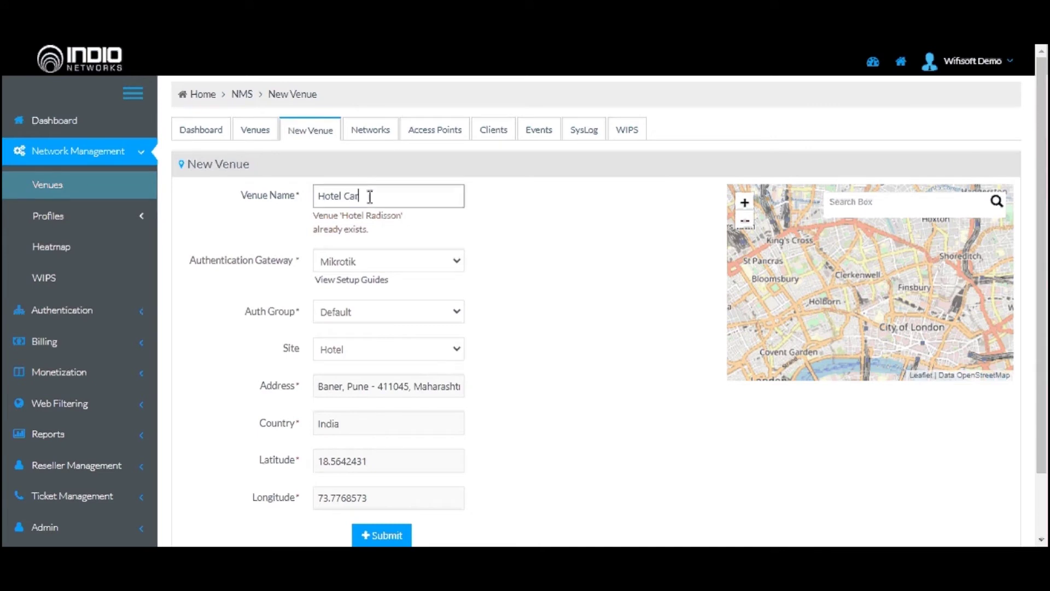
type("lson")
key("Tab")
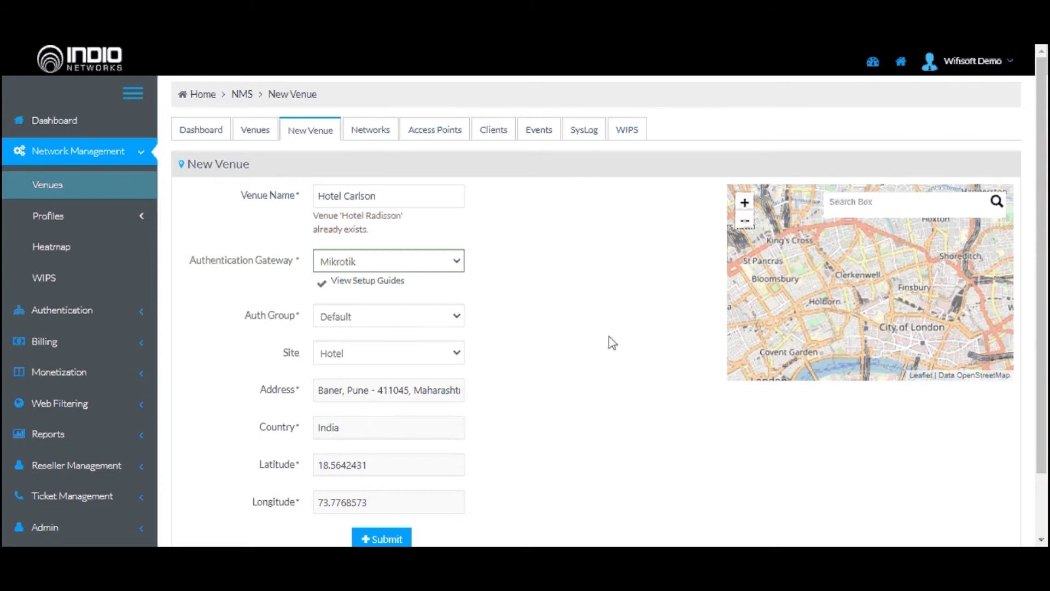
scroll(434, 470, "down", 2)
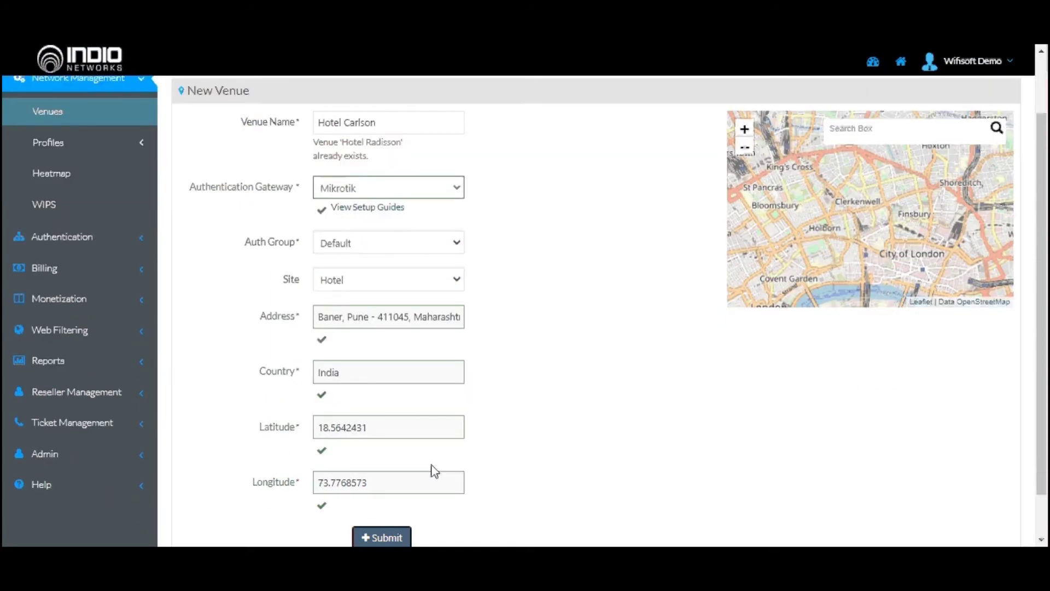
key("Return")
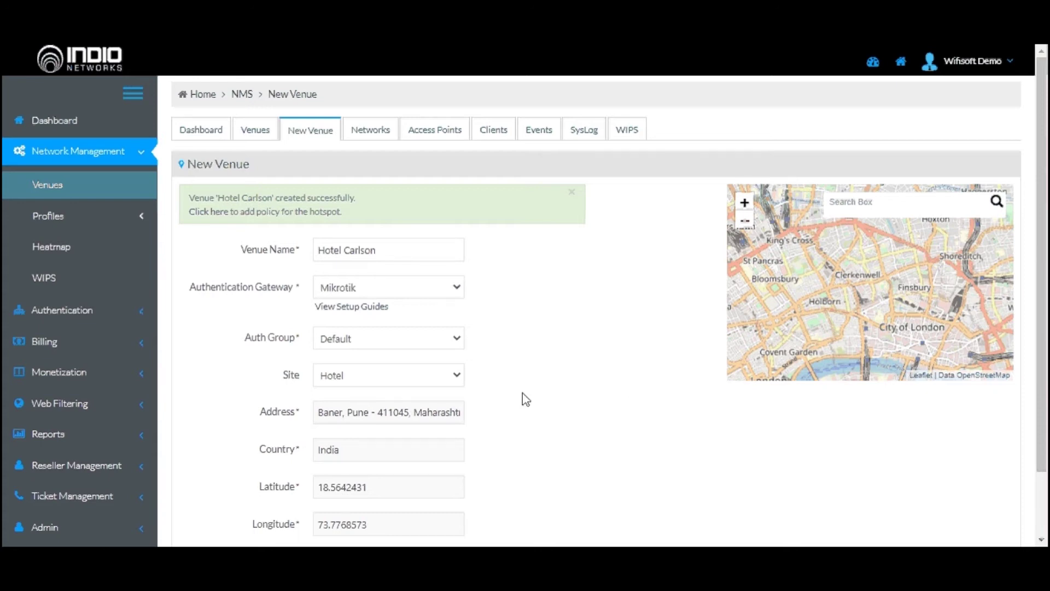
Step: Find the Hotel Carlson-Default network in the Networks list
left_click(370, 131)
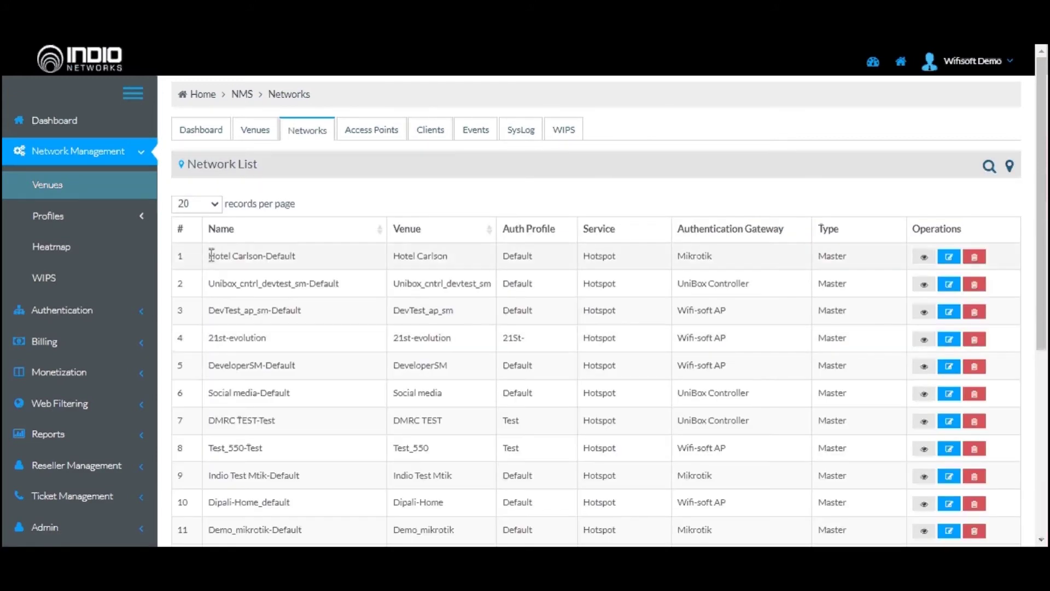
left_click_drag(211, 256, 297, 257)
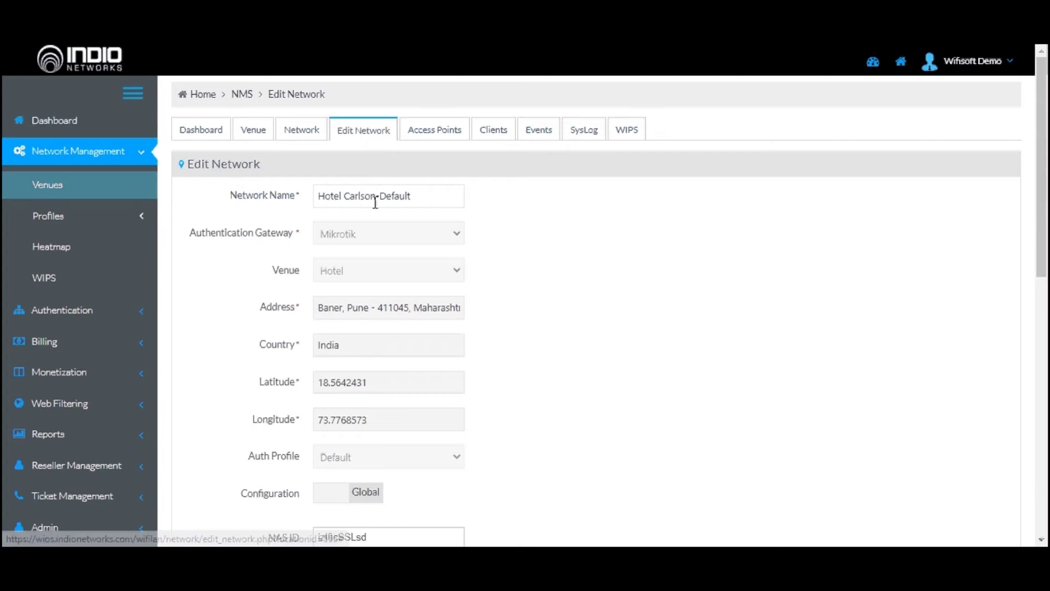
Step: Rename the network to 'Hotel Carlson' by removing the '-Default' suffix
left_click_drag(377, 195, 461, 201)
key("BackSpace")
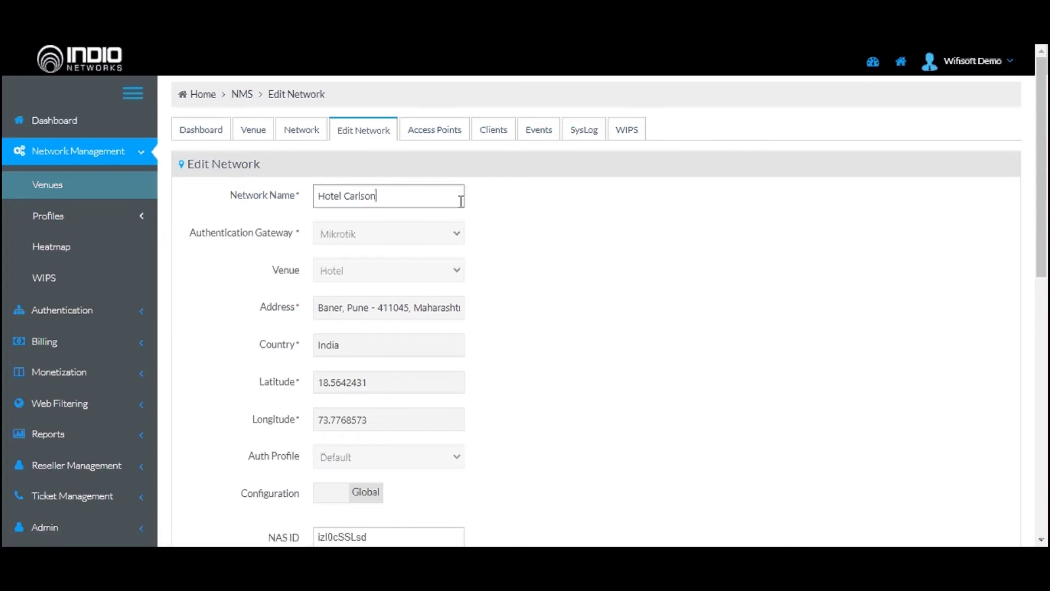
left_click(525, 307)
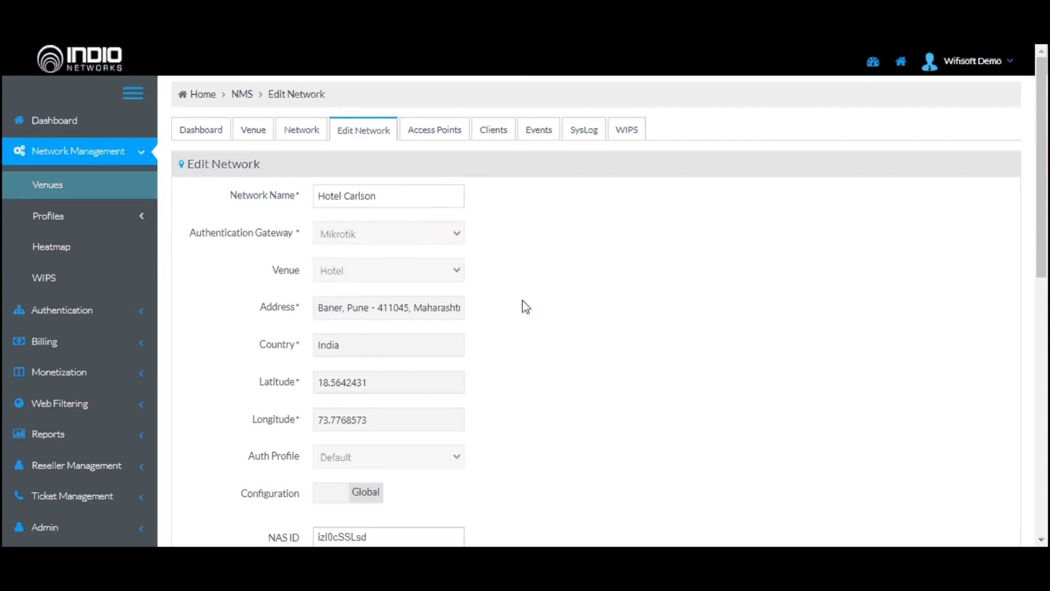
Step: Review the network's NAS ID and Secret settings
scroll(548, 300, "down", 1)
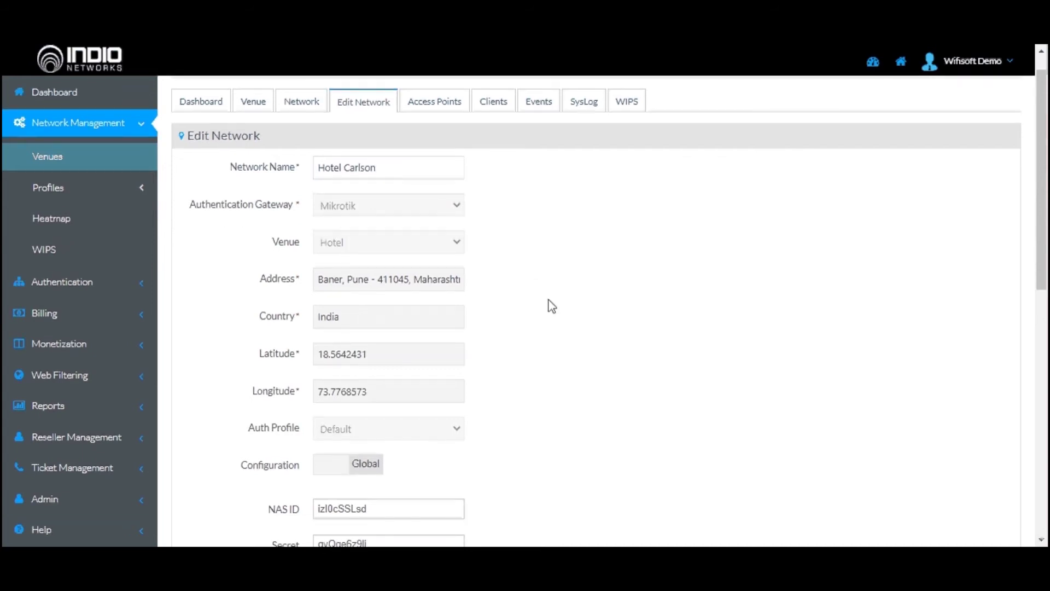
scroll(551, 305, "down", 4)
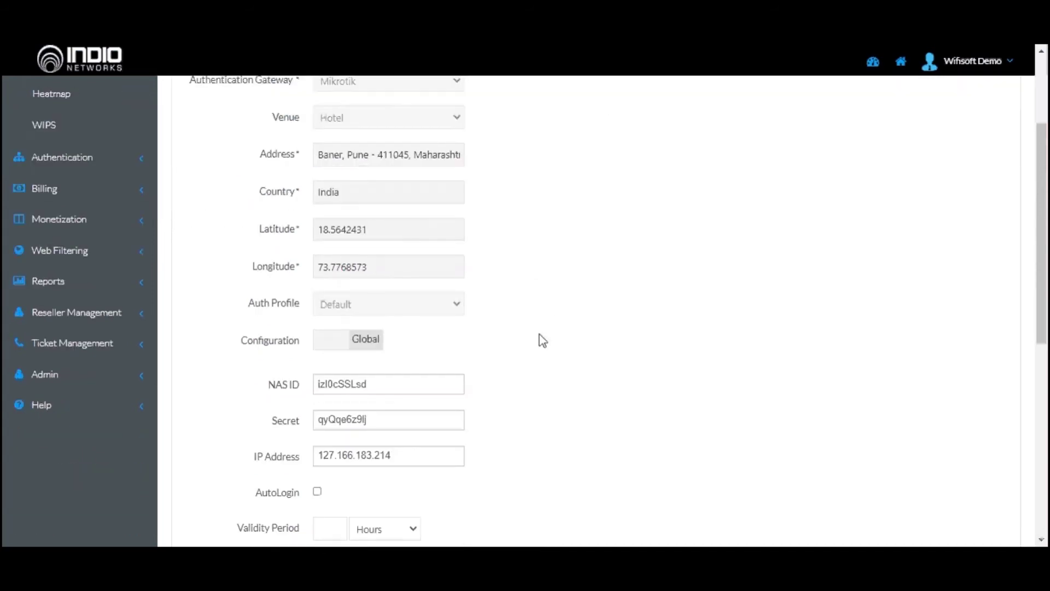
scroll(543, 340, "down", 5)
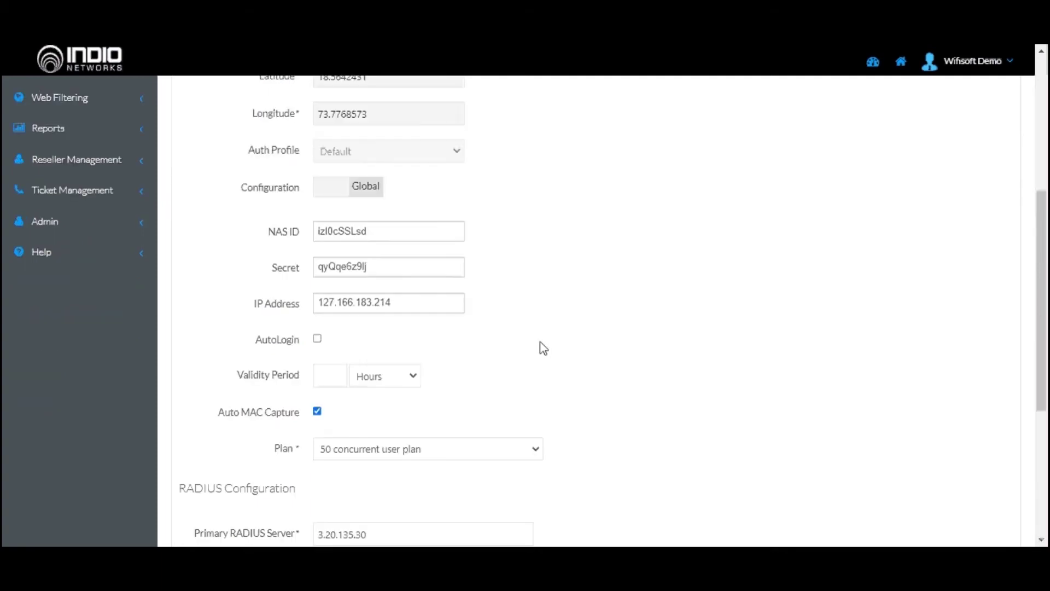
left_click_drag(268, 231, 301, 236)
left_click_drag(272, 268, 306, 269)
Step: Review the primary RADIUS server 3.20.135.30 and the 50 concurrent user plan
scroll(635, 351, "down", 1)
scroll(635, 351, "down", 1)
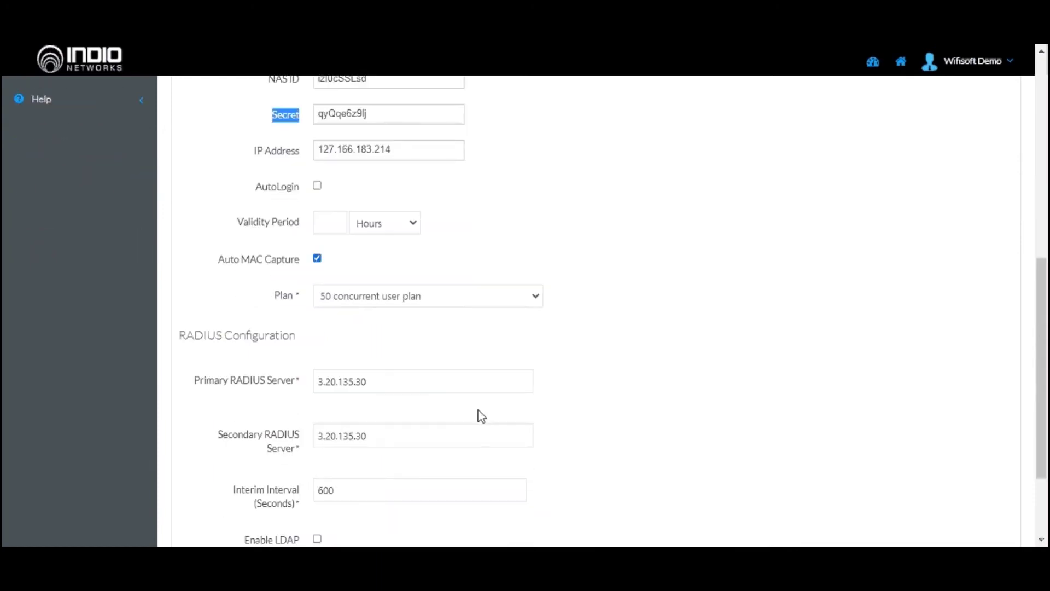
scroll(481, 415, "down", 2)
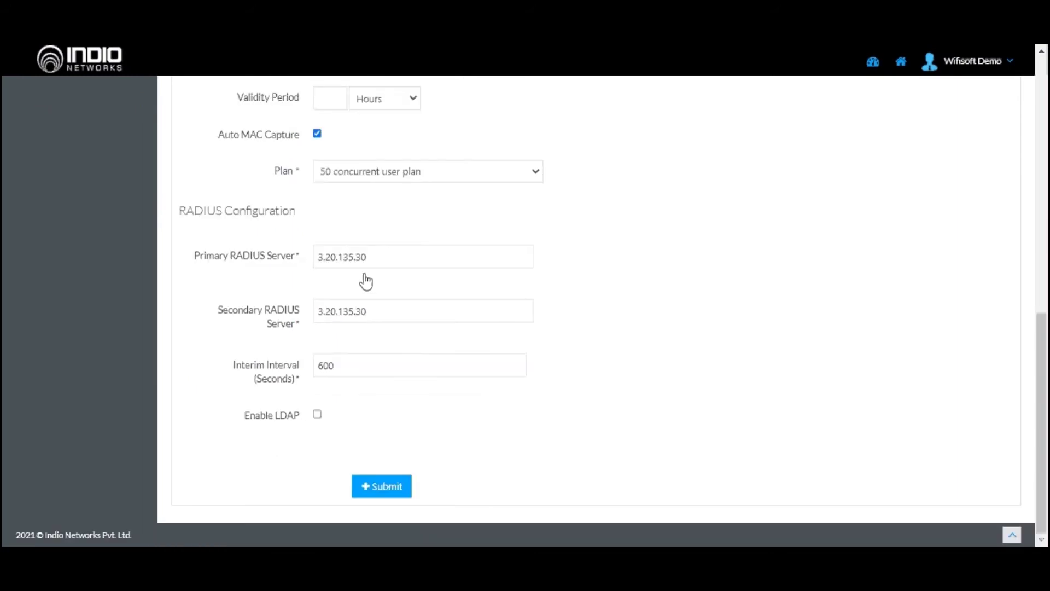
left_click_drag(367, 257, 316, 267)
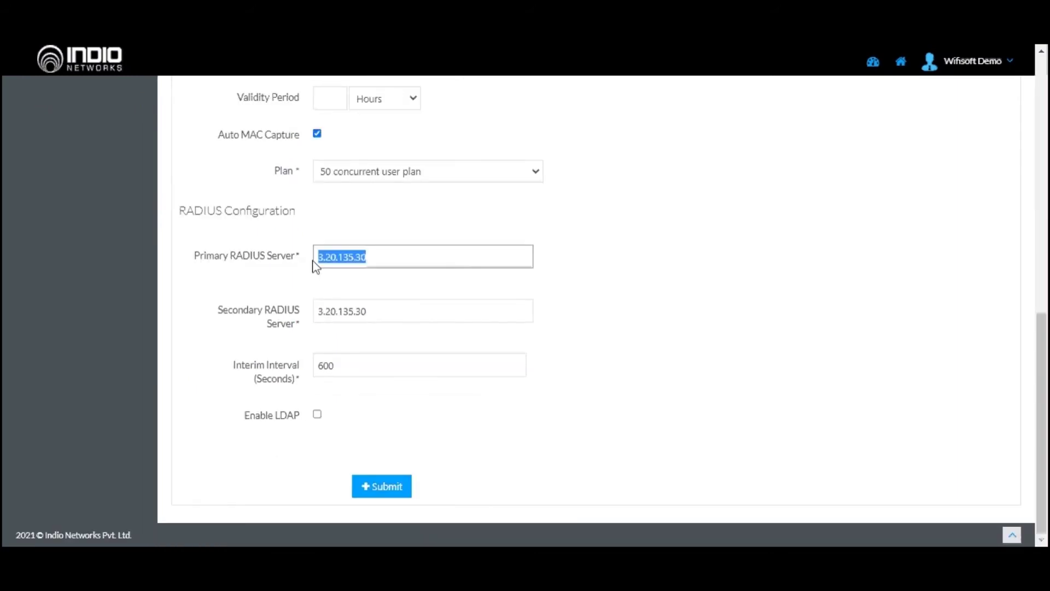
scroll(633, 319, "up", 1)
scroll(306, 201, "up", 5)
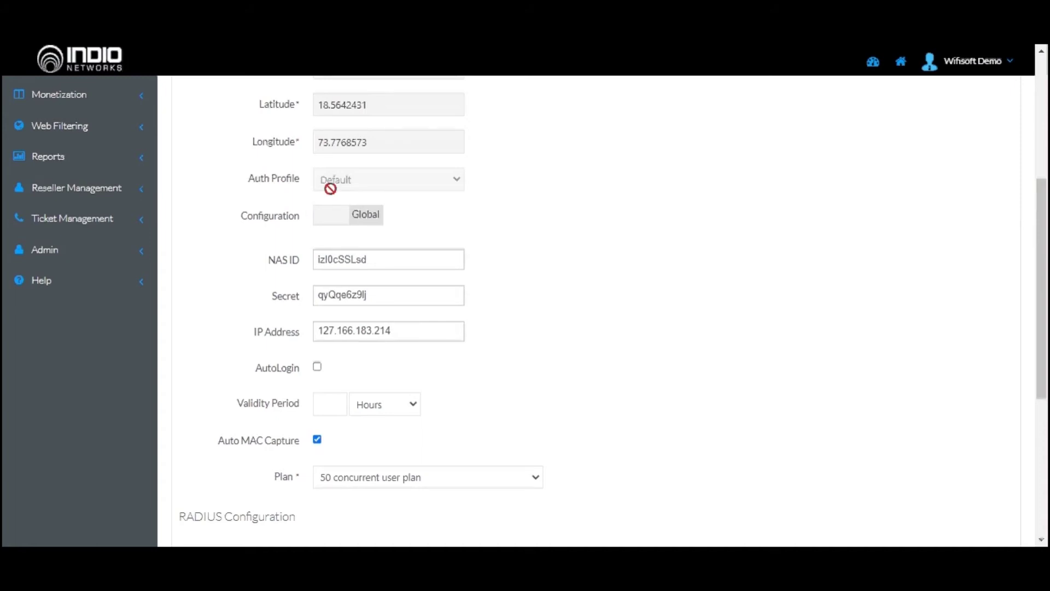
key("Tab")
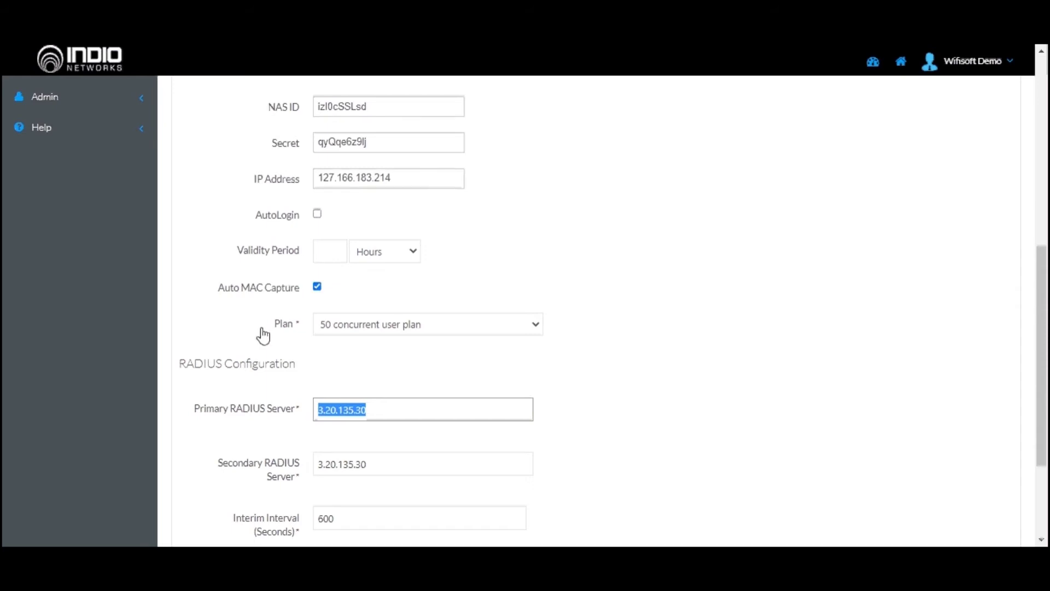
left_click_drag(262, 336, 295, 334)
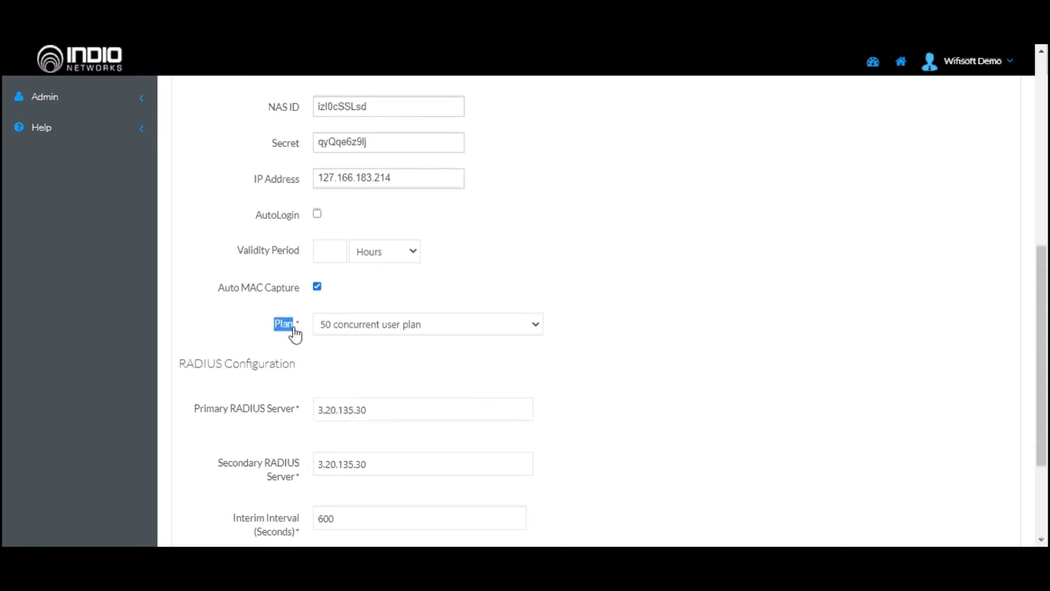
Step: Change the network's Plan to the 200 concurrent user plan
left_click(384, 328)
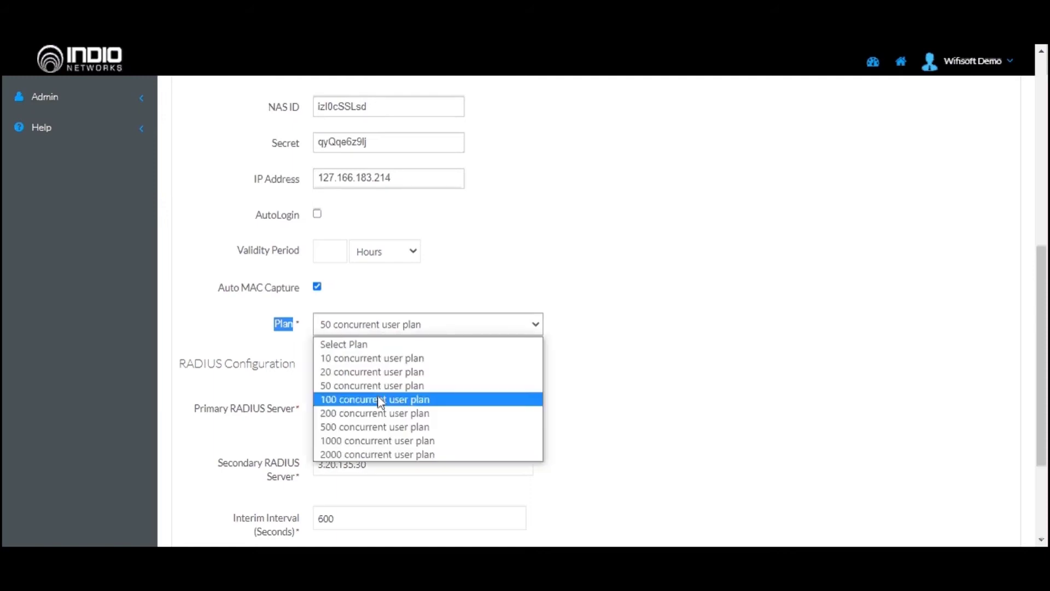
left_click(341, 417)
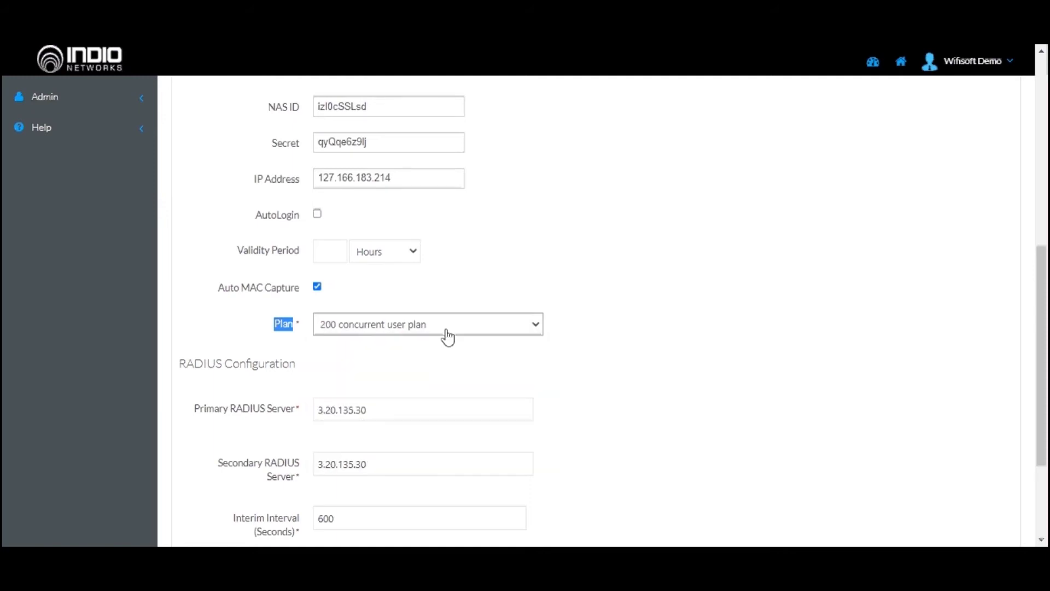
left_click(590, 378)
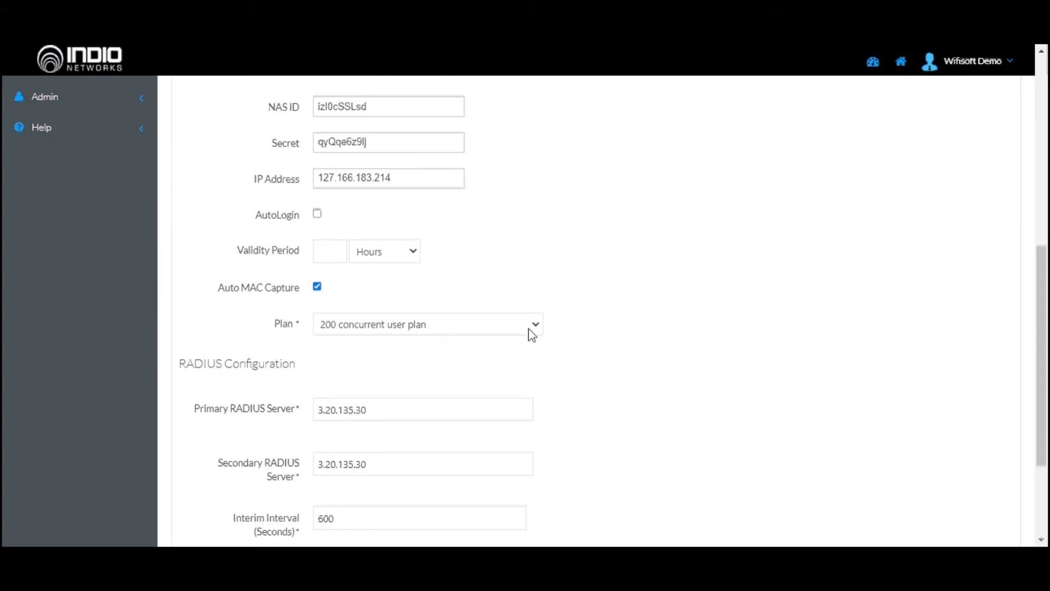
Step: Review the RADIUS Interim Interval of 600 seconds
scroll(595, 355, "down", 2)
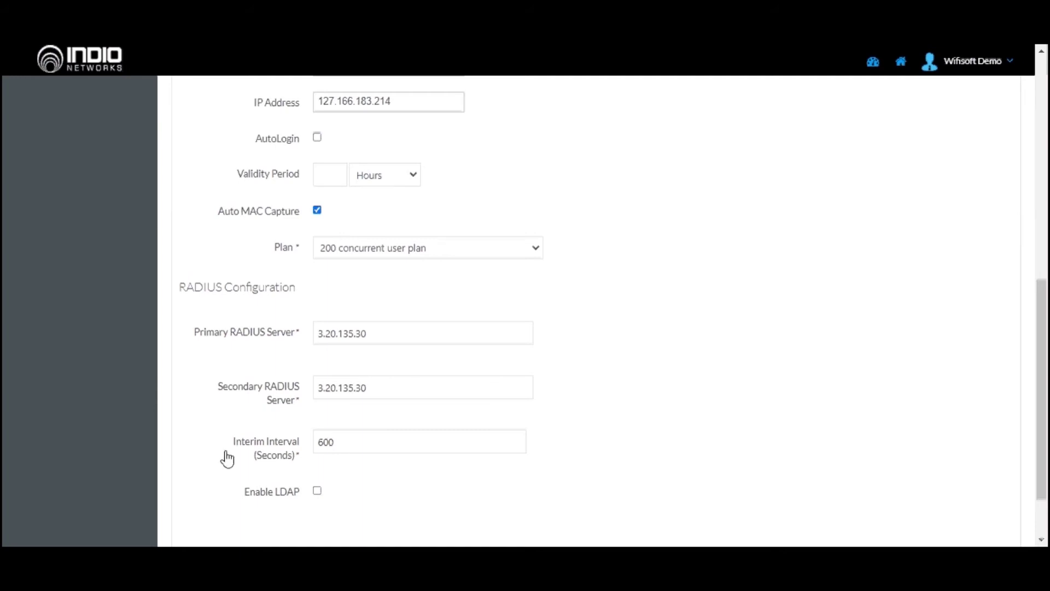
left_click_drag(226, 453, 312, 471)
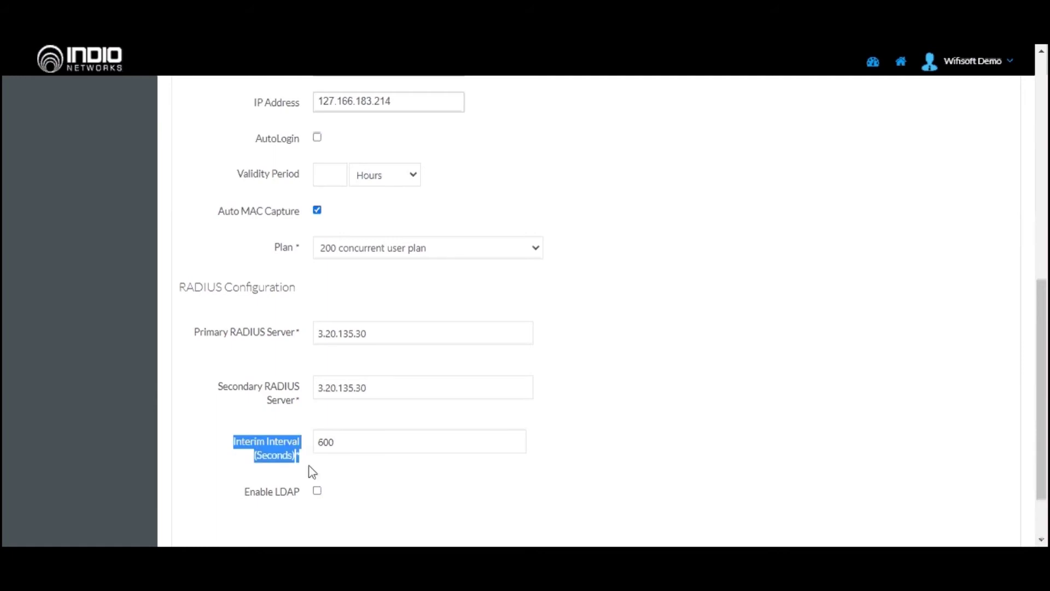
left_click(599, 430)
scroll(615, 421, "up", 1)
scroll(614, 421, "up", 6)
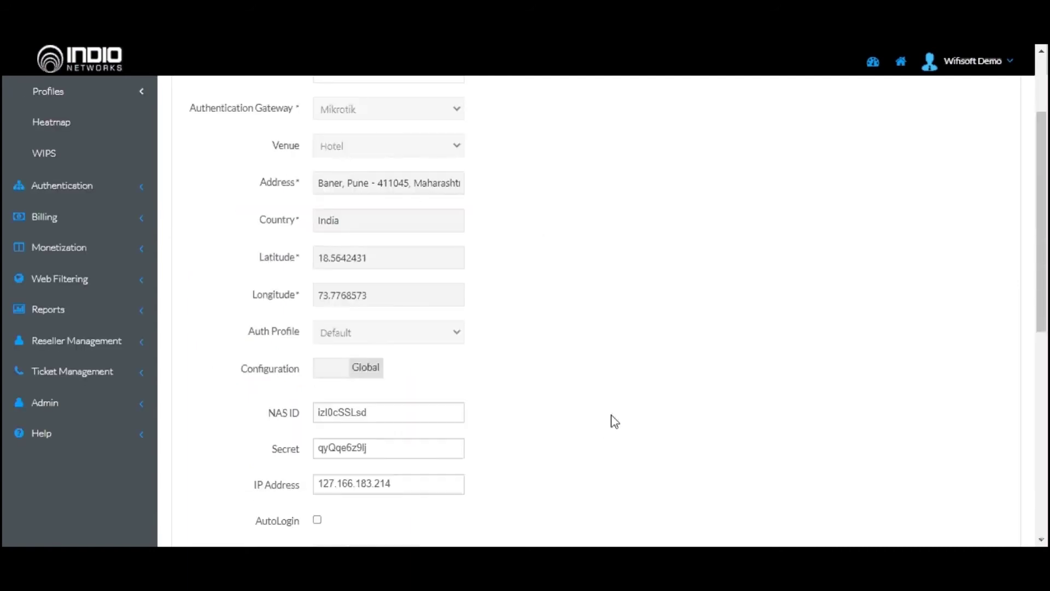
Step: Submit the Edit Network form to save the Hotel Carlson hotspot
scroll(614, 421, "up", 3)
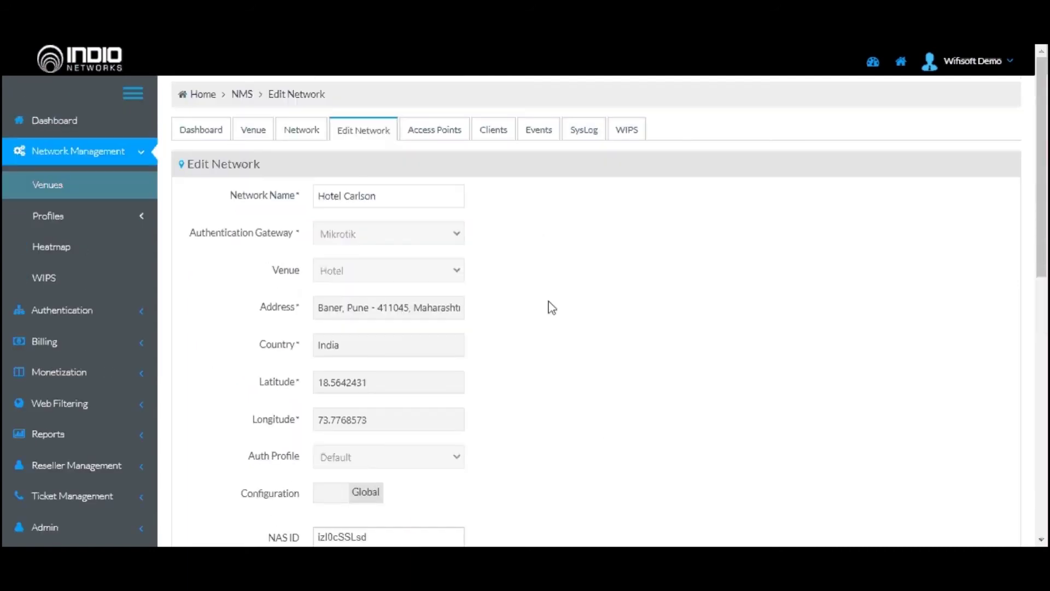
scroll(551, 308, "down", 7)
scroll(538, 335, "down", 4)
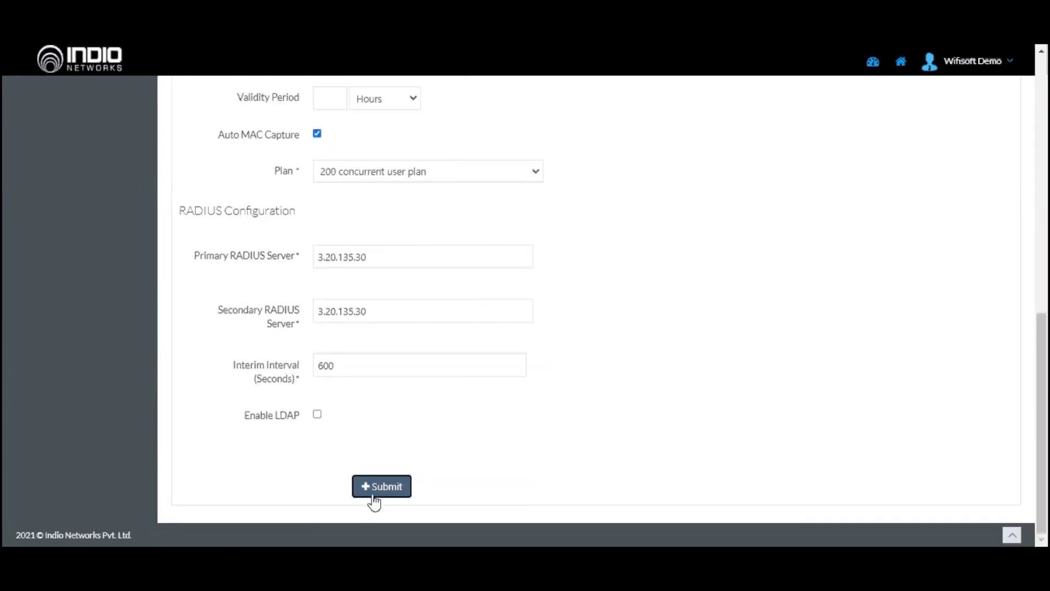
left_click(378, 486)
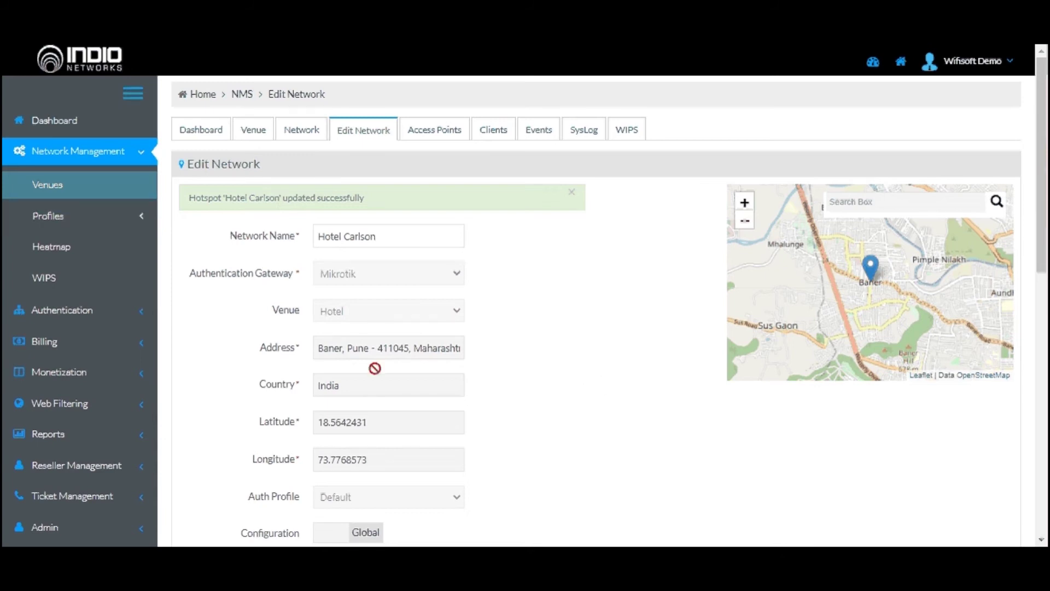
Step: Switch the hotspot Configuration from Global to Local
scroll(375, 368, "down", 4)
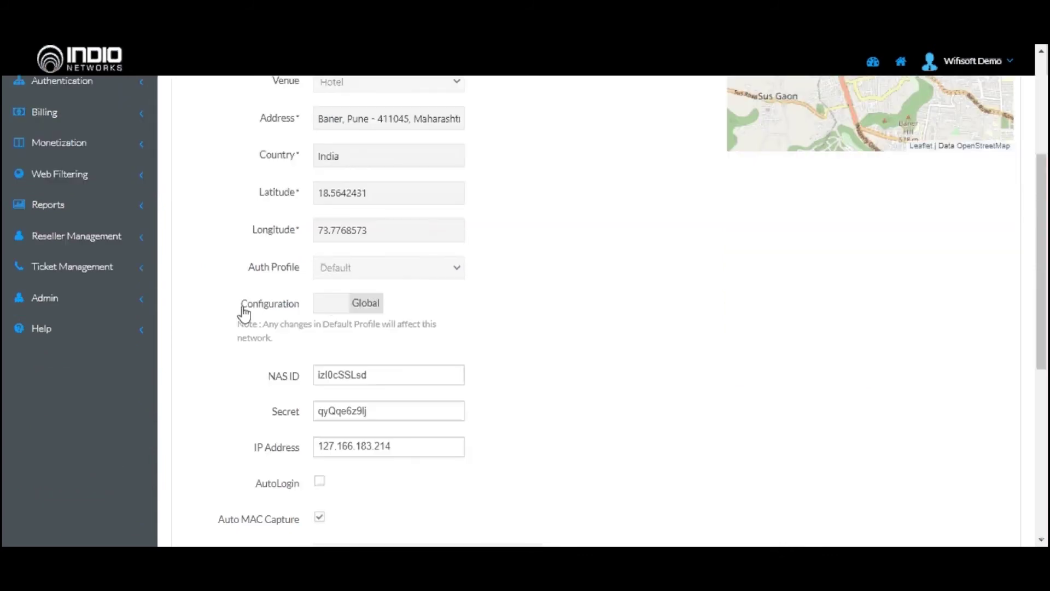
left_click_drag(244, 313, 383, 320)
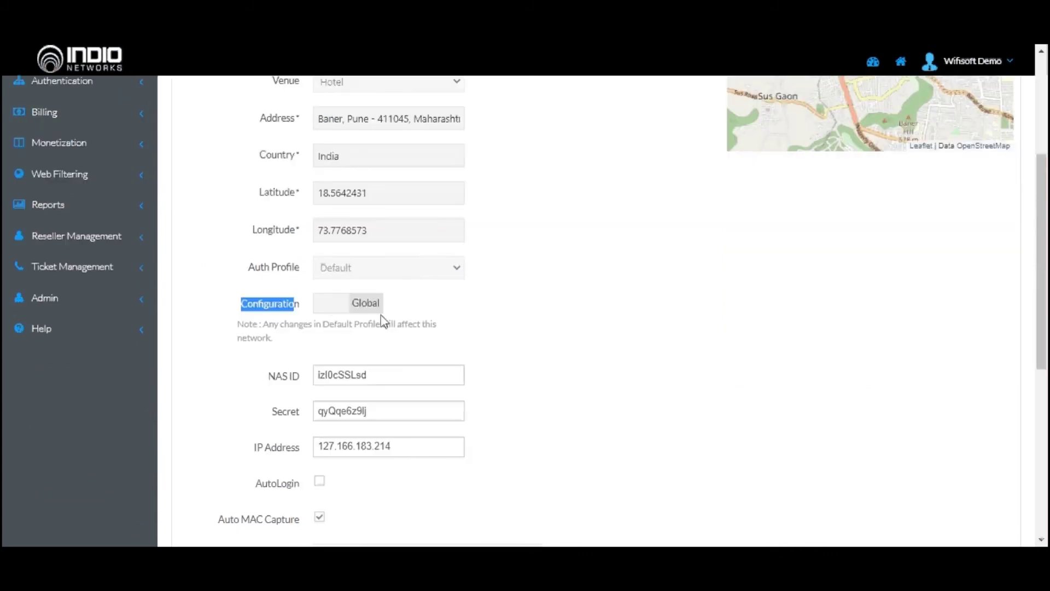
left_click(317, 310)
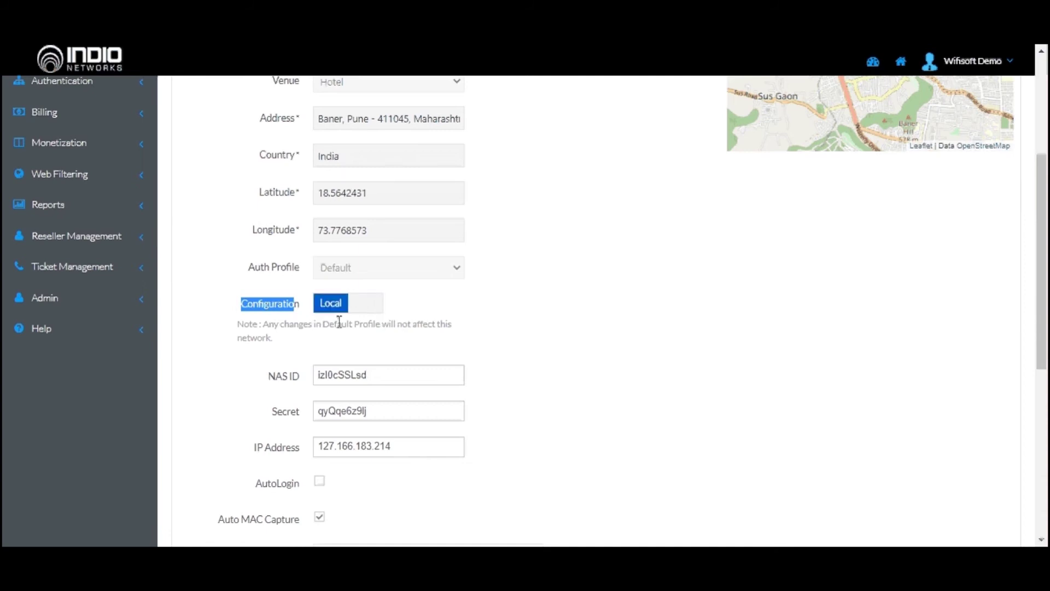
scroll(564, 362, "down", 6)
scroll(595, 297, "up", 1)
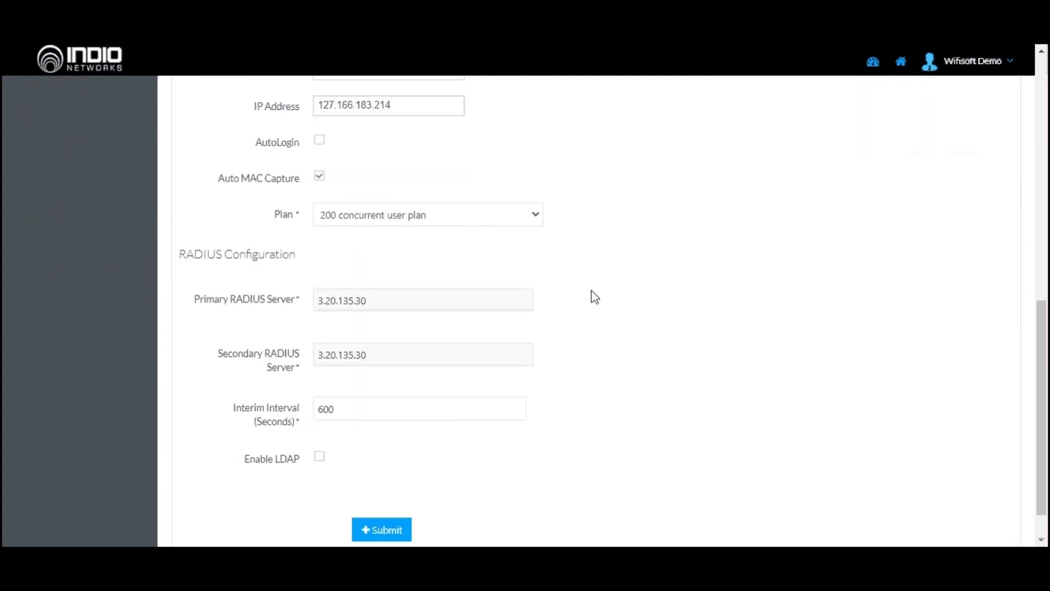
scroll(594, 297, "up", 2)
Step: Enable AutoLogin with a validity period of 24 hours
left_click(320, 252)
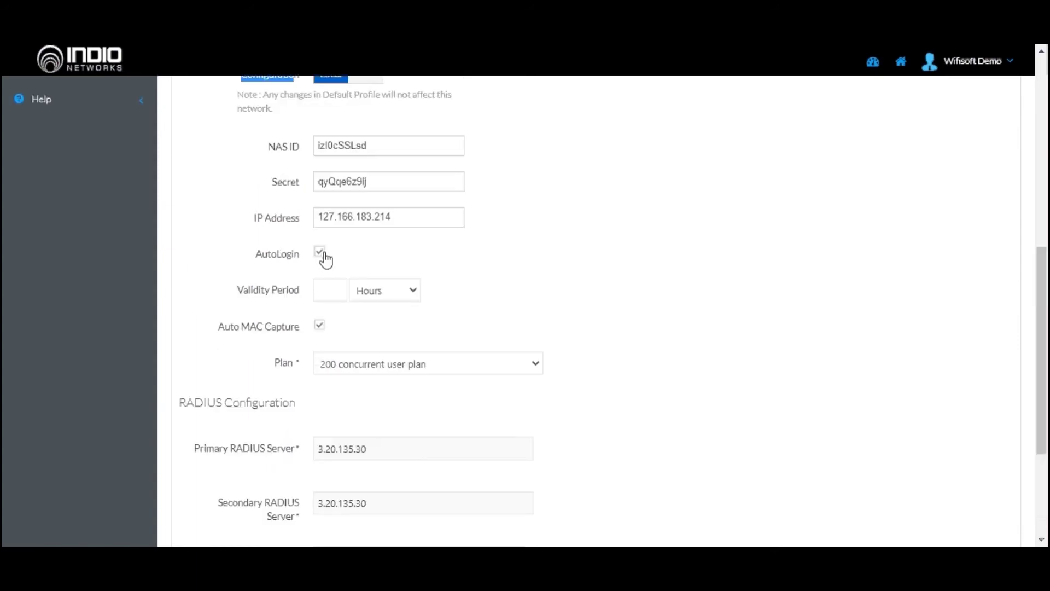
left_click(328, 292)
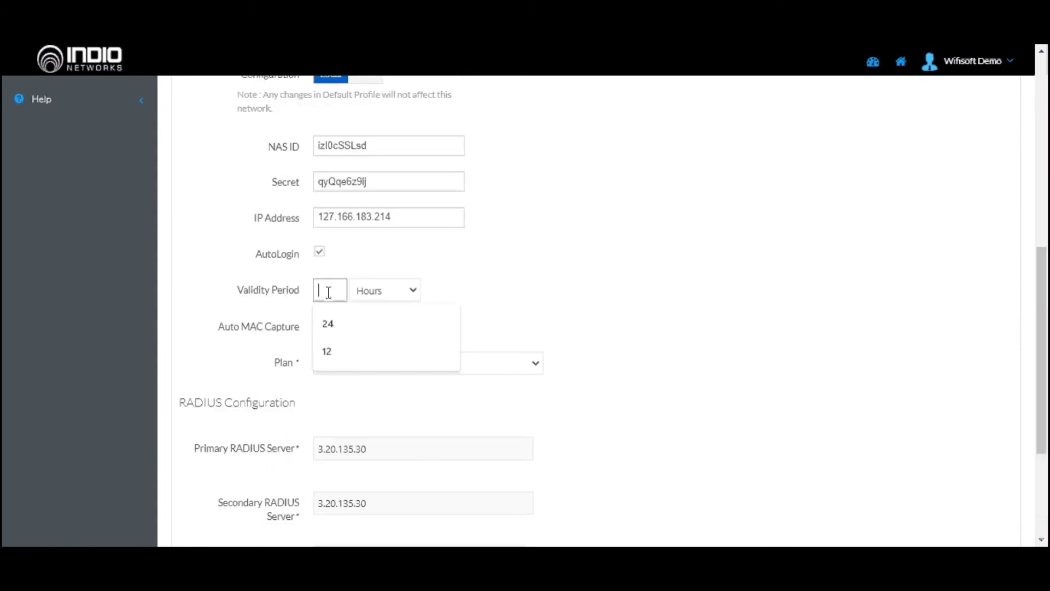
left_click(327, 324)
scroll(572, 301, "up", 3)
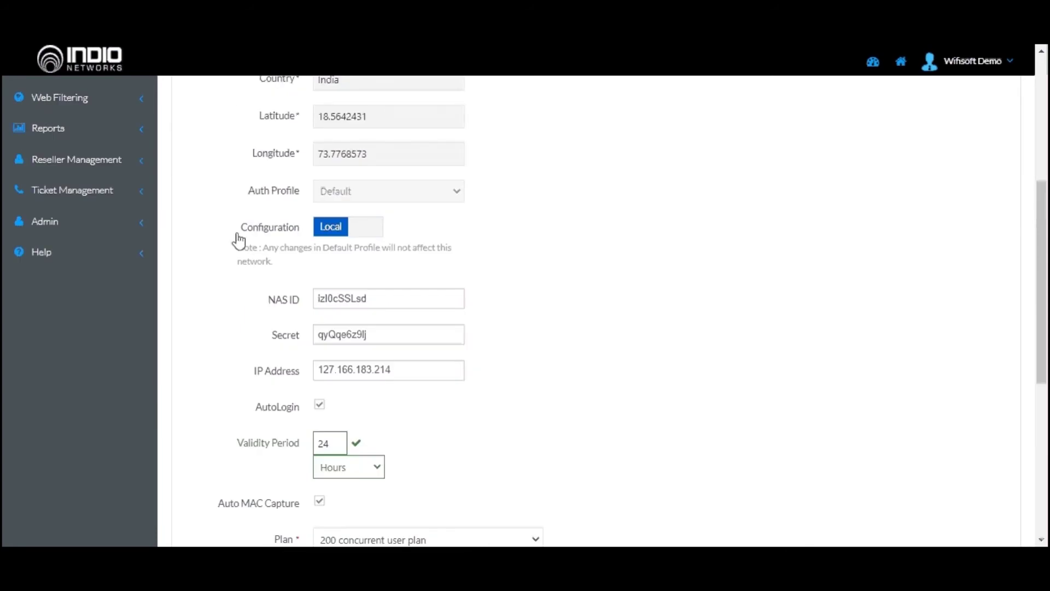
left_click_drag(238, 239, 295, 236)
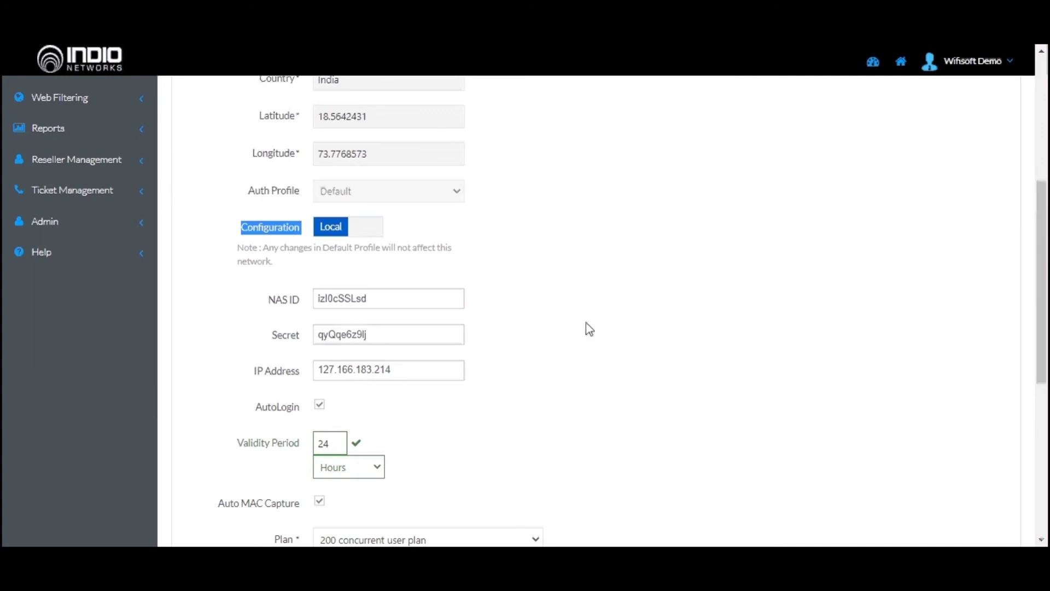
scroll(589, 328, "up", 3)
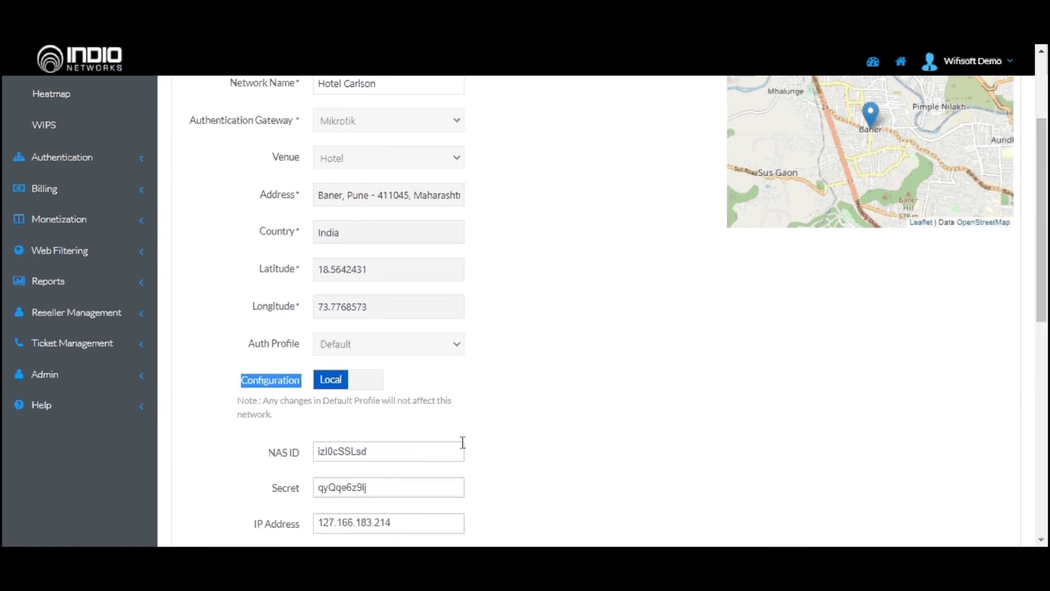
Step: Keep the original NAS ID and submit the form to save the hotspot
left_click(393, 448)
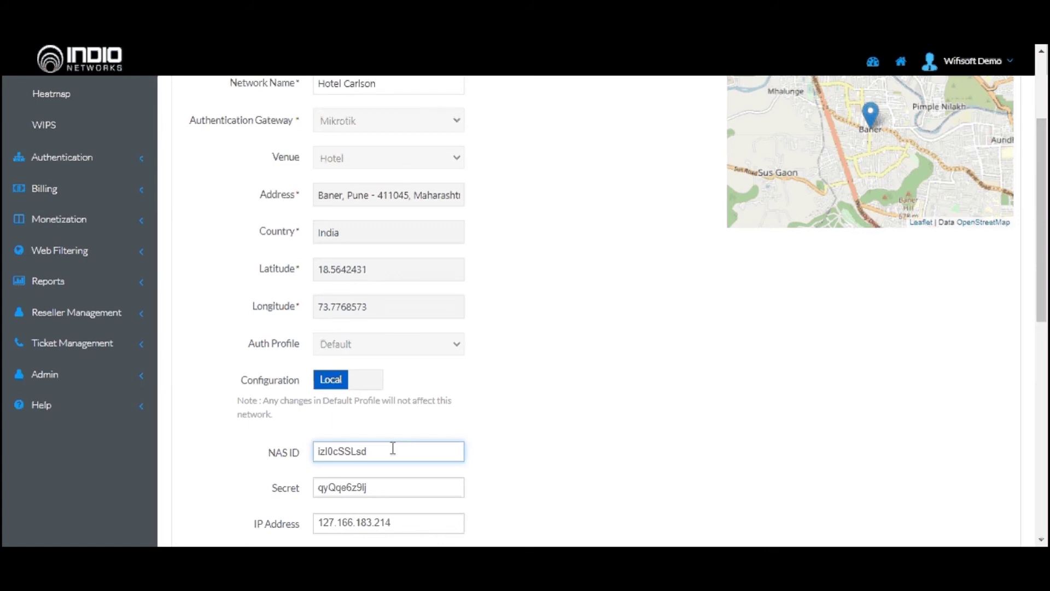
type("43443")
left_click_drag(367, 451, 427, 451)
key("BackSpace")
key("Return")
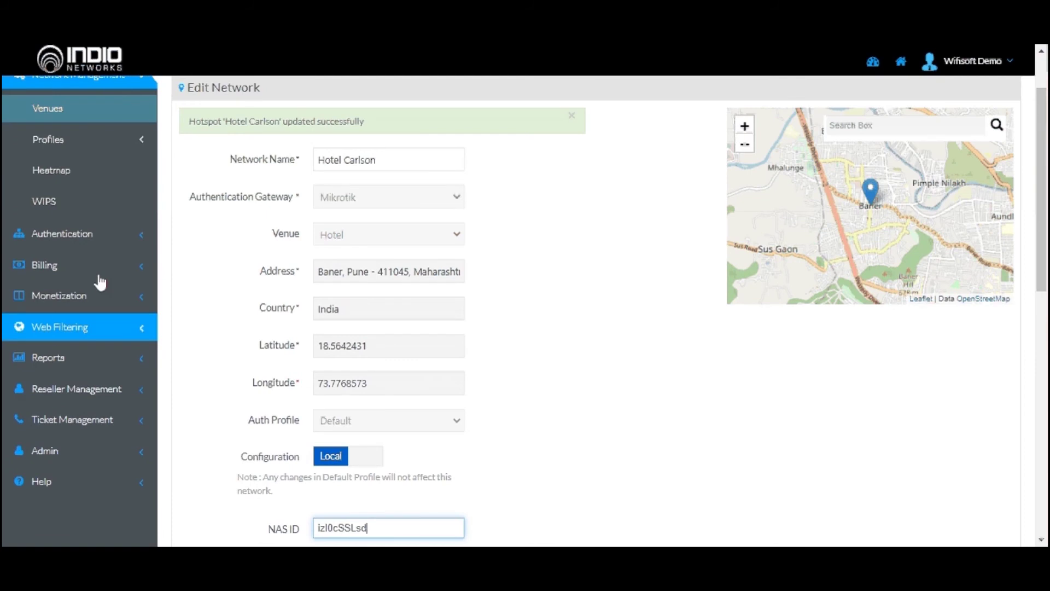
Step: Expand the Profiles section in the sidebar
left_click(75, 148)
scroll(75, 154, "up", 1)
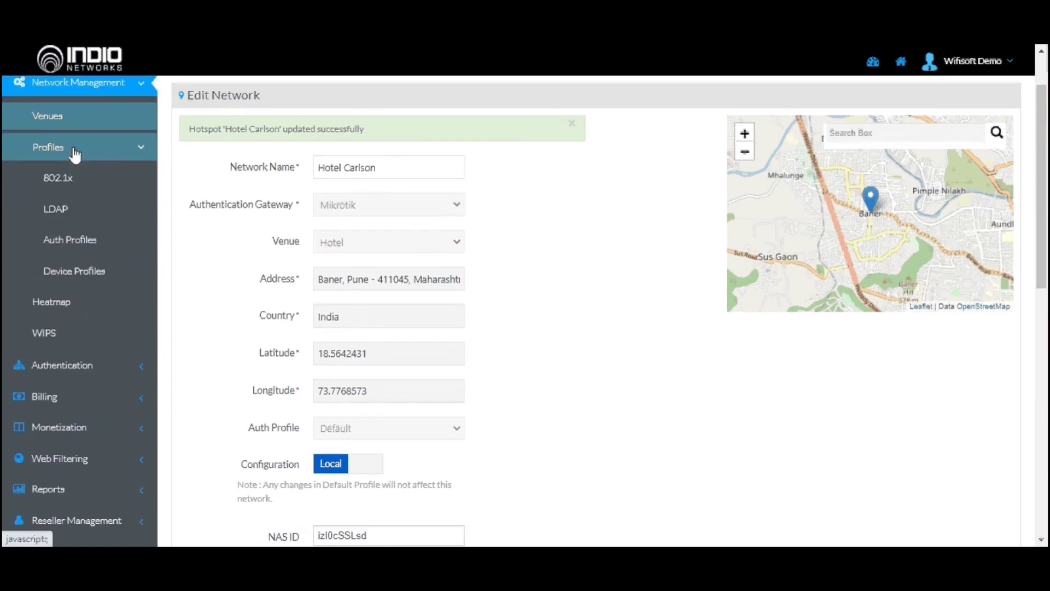
scroll(71, 219, "up", 1)
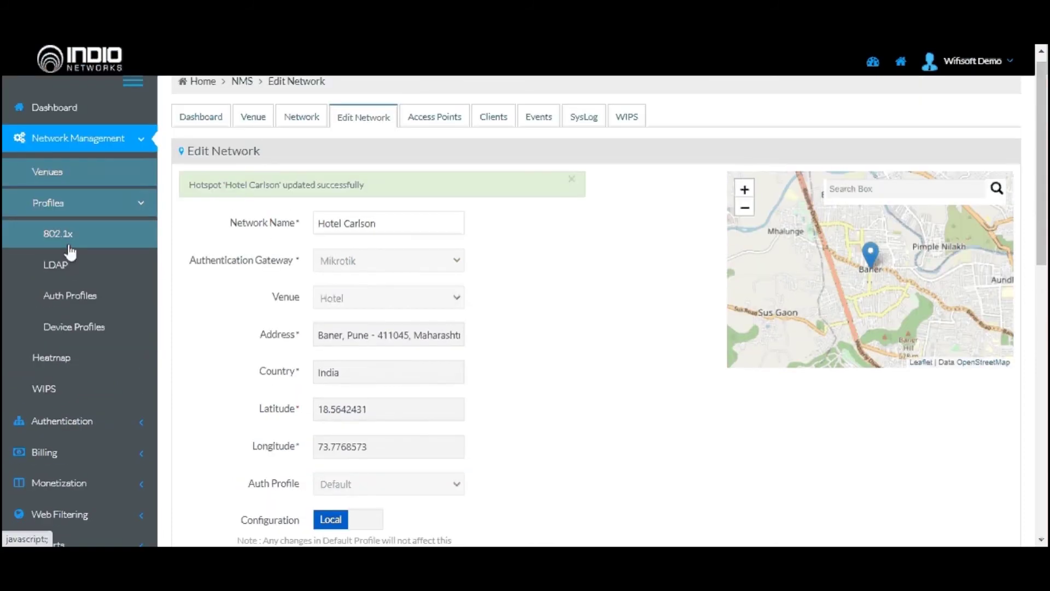
Step: Browse auth groups, discard an unsaved new group, and open the bgmdemo group's auth profiles
left_click(70, 245)
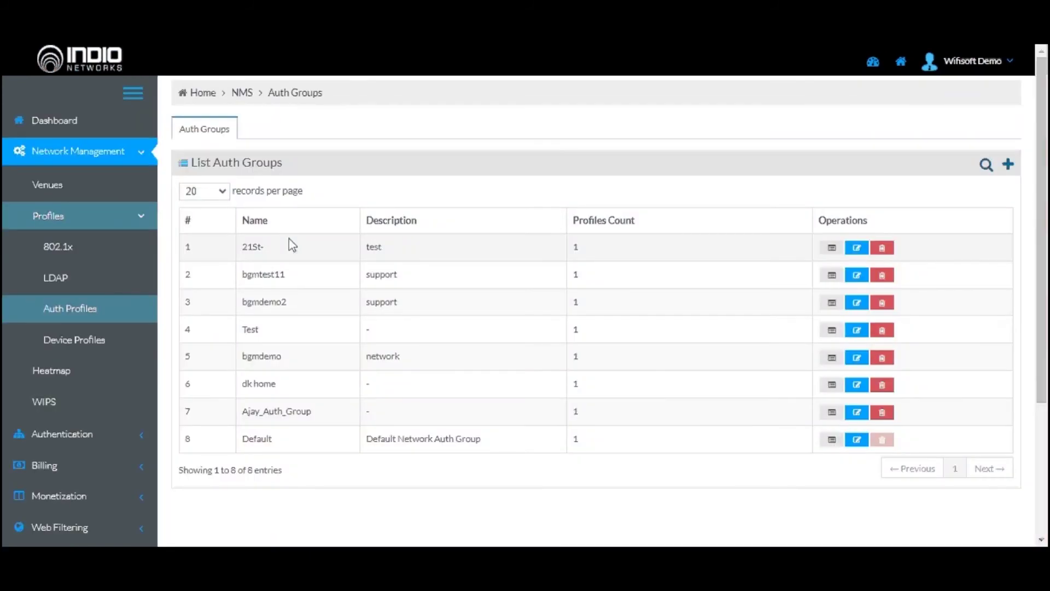
left_click(1008, 165)
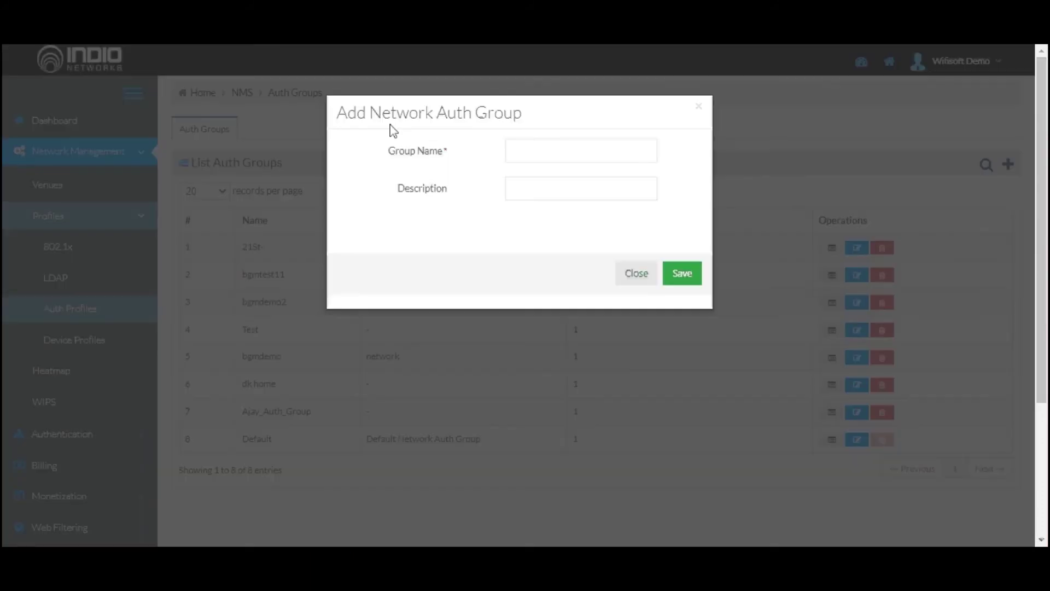
left_click(702, 112)
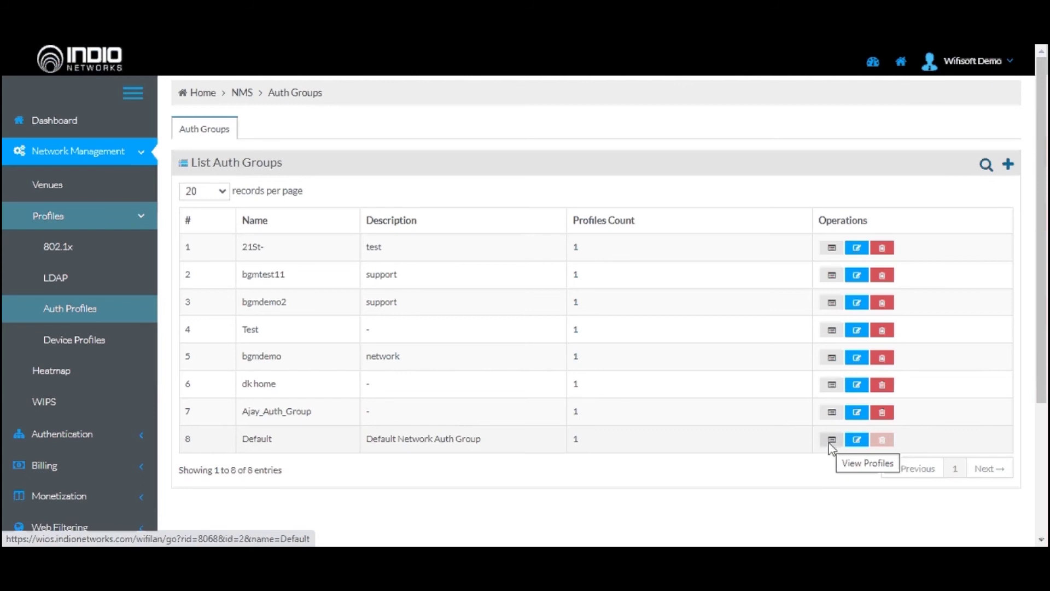
left_click(832, 358)
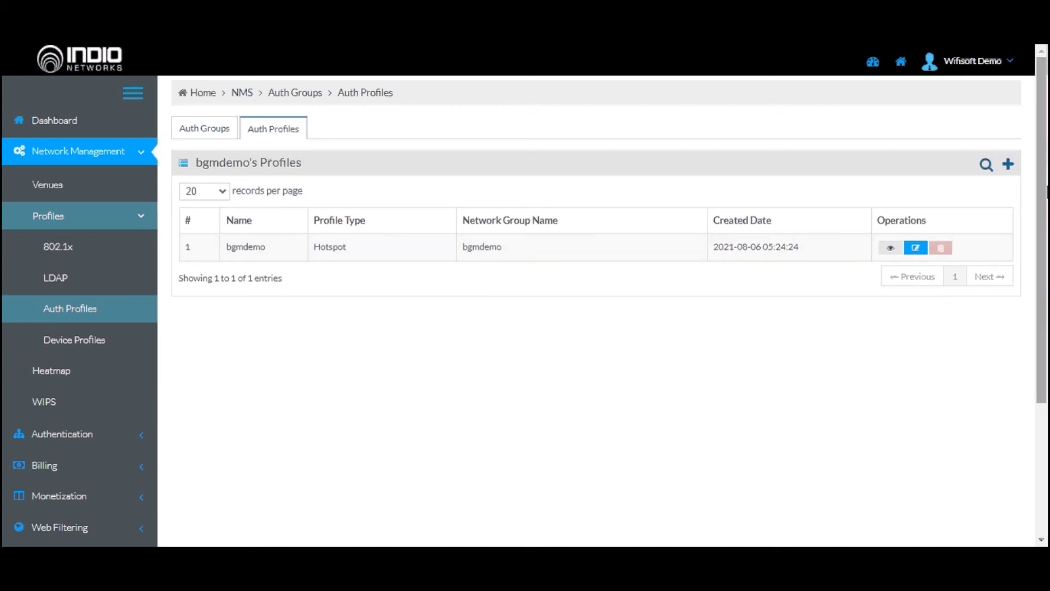
left_click(1005, 170)
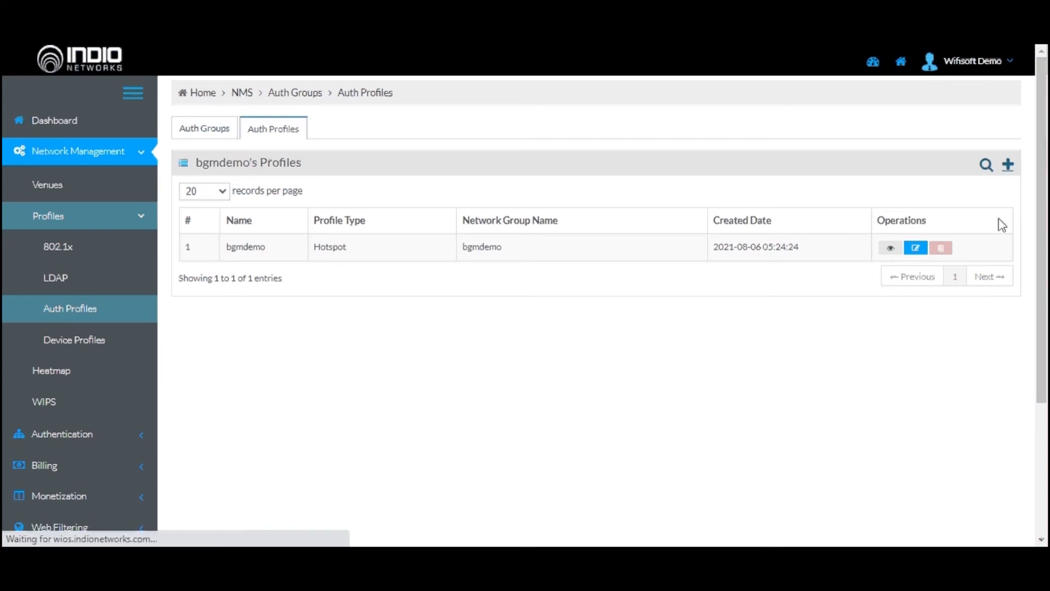
Step: Choose the 200 concurrent user plan in the new Hotspot auth profile form
scroll(571, 392, "down", 2)
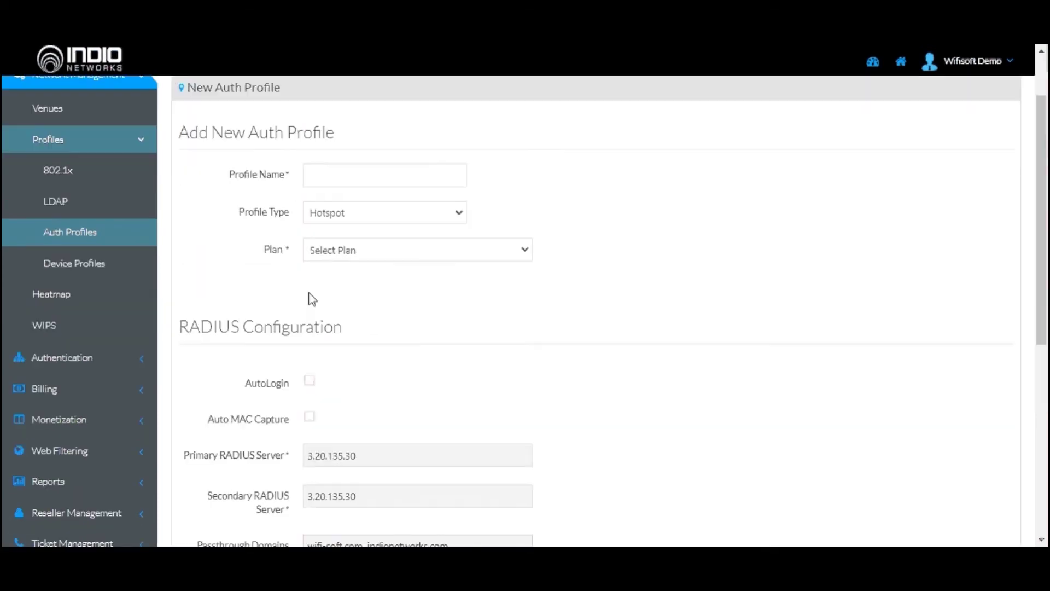
left_click(335, 261)
left_click(487, 350)
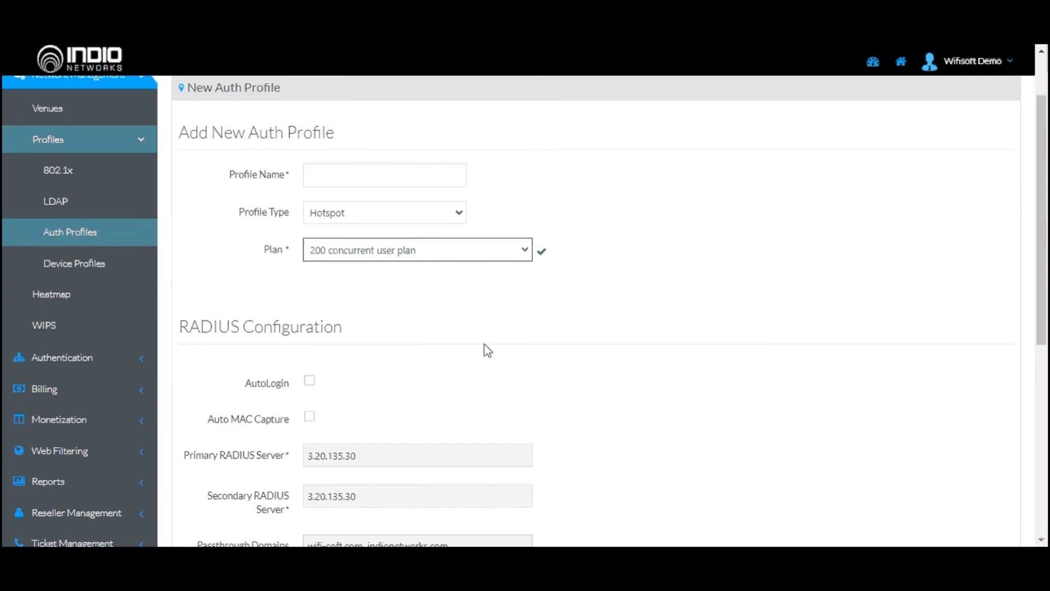
scroll(627, 365, "down", 4)
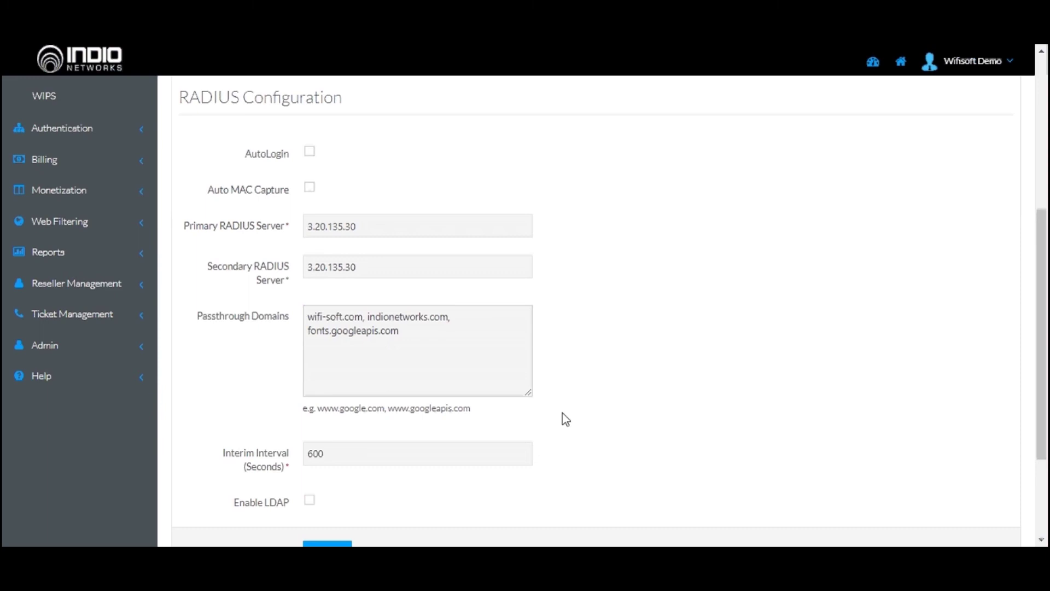
scroll(590, 416, "up", 3)
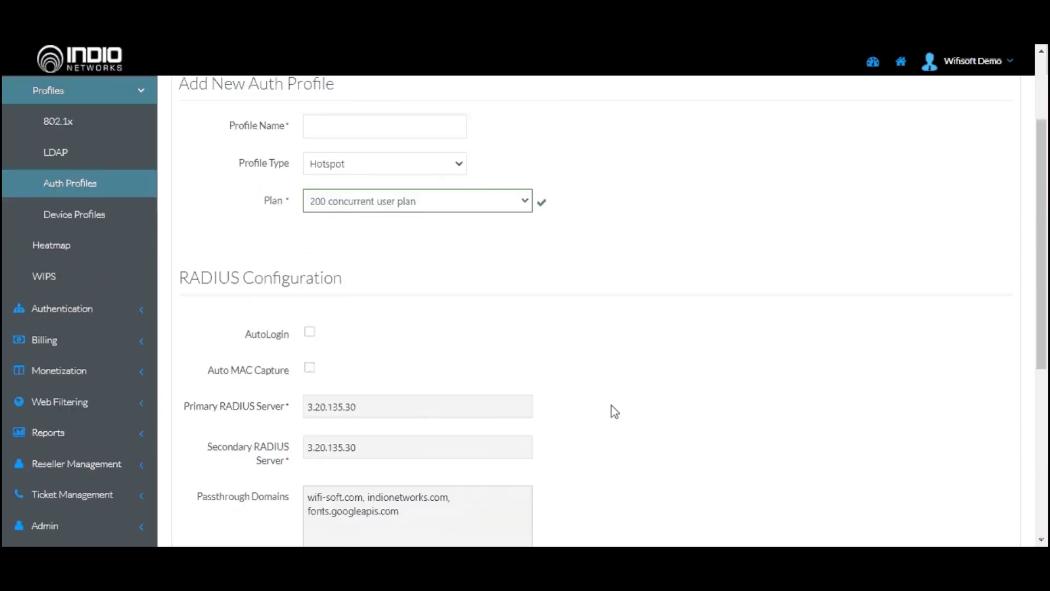
scroll(614, 412, "up", 2)
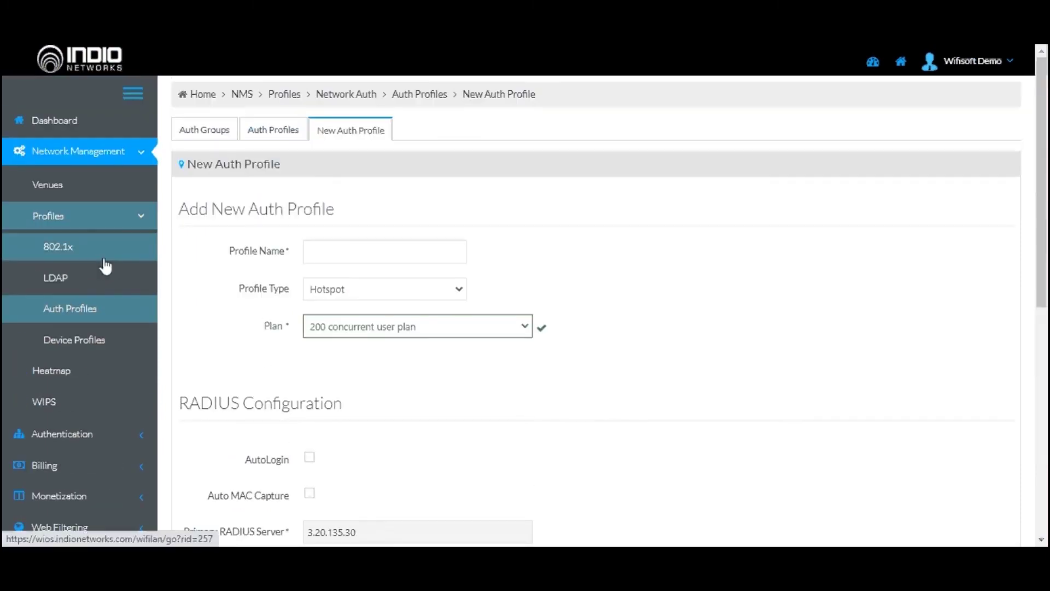
Step: Collapse the Profiles pages and expand Authentication in the sidebar
left_click(119, 225)
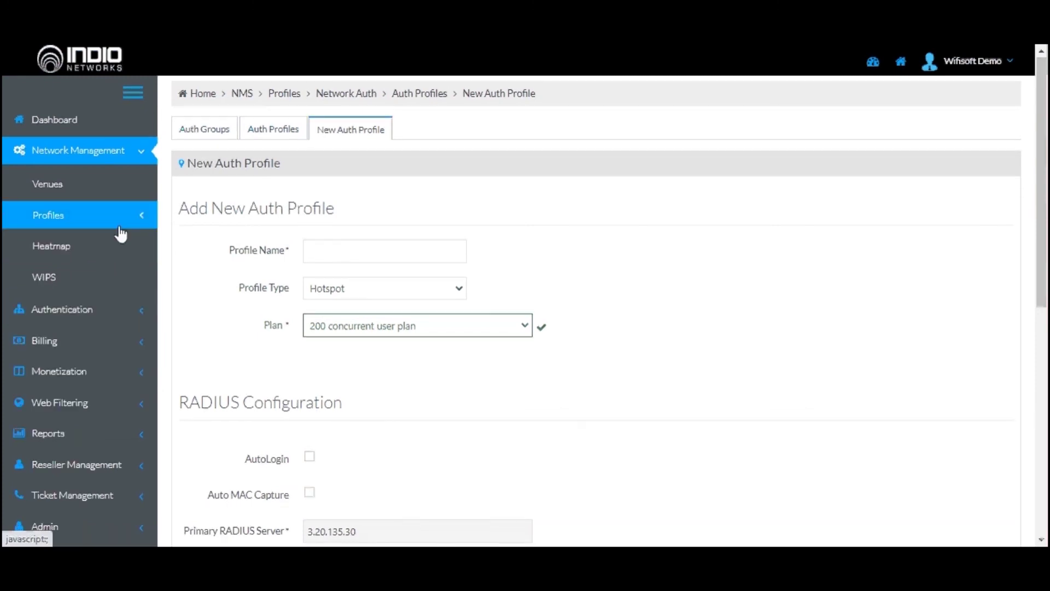
scroll(213, 336, "down", 1)
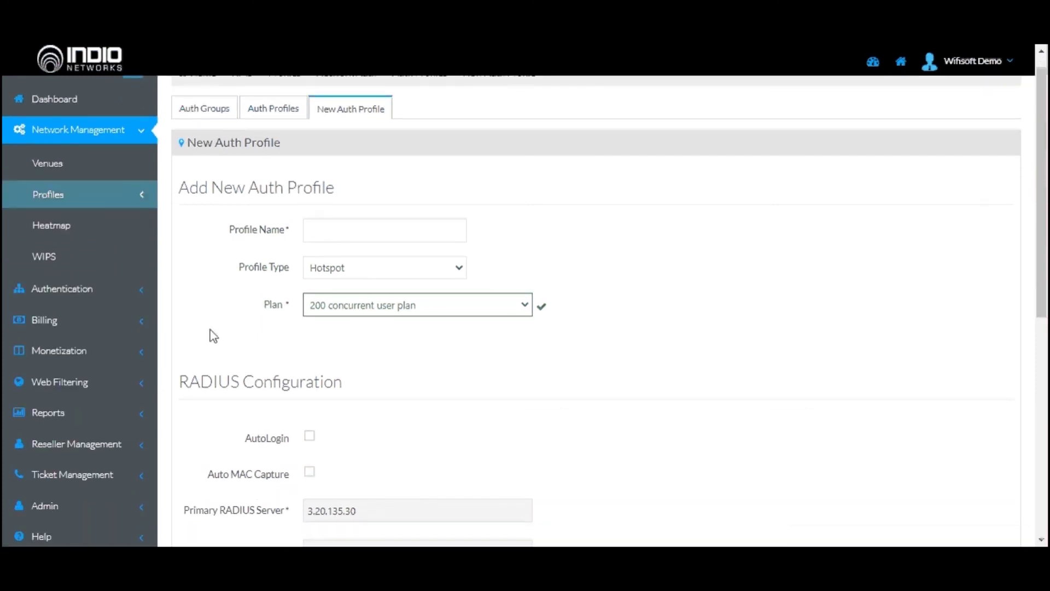
left_click(66, 290)
scroll(68, 320, "down", 2)
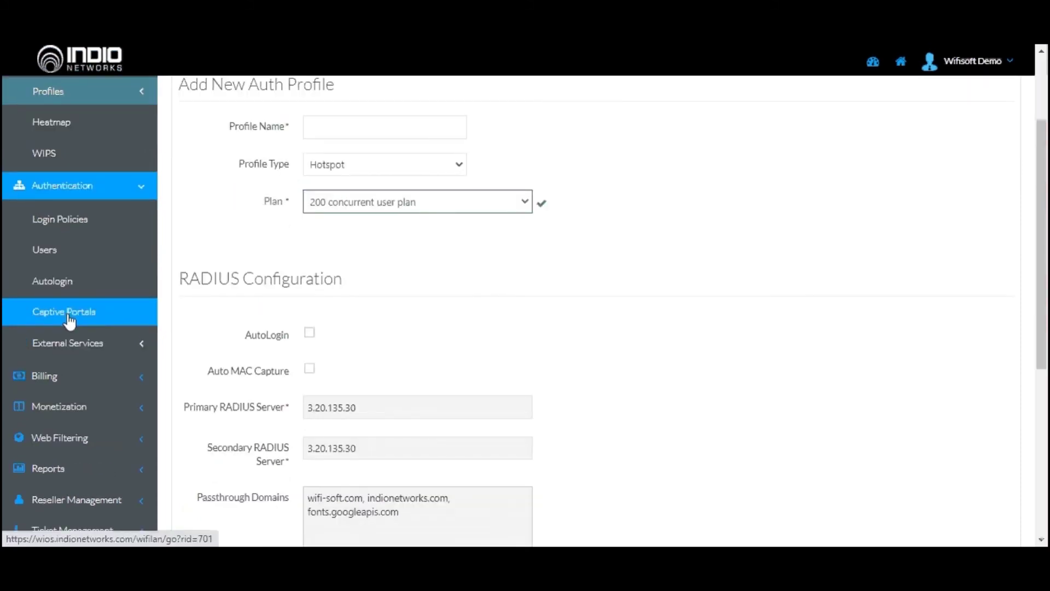
Step: Open Captive Portals and select Hotel Carlson's captive portal URL
left_click(69, 317)
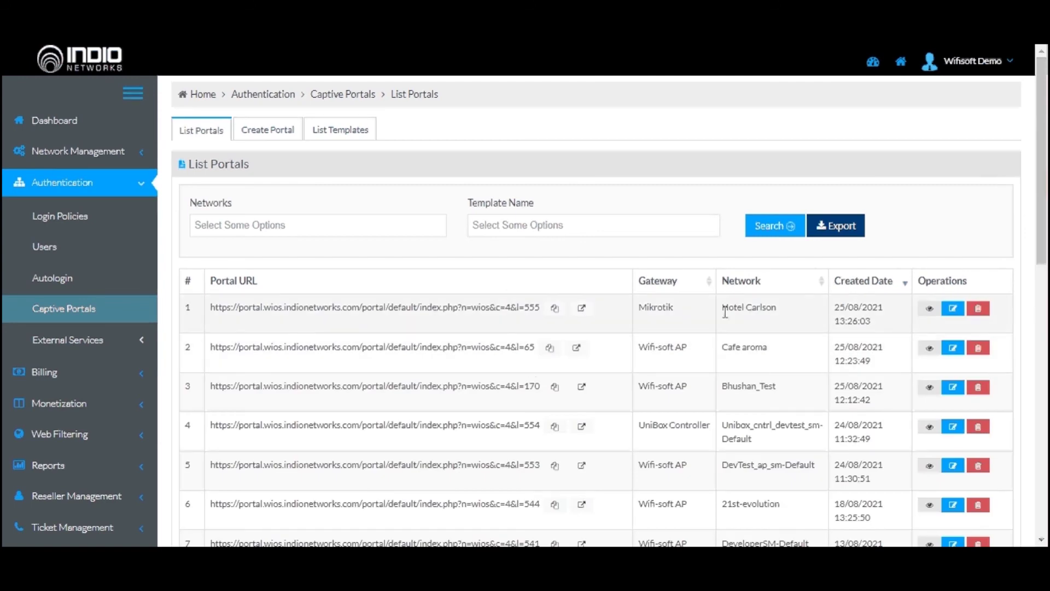
left_click_drag(723, 310, 777, 316)
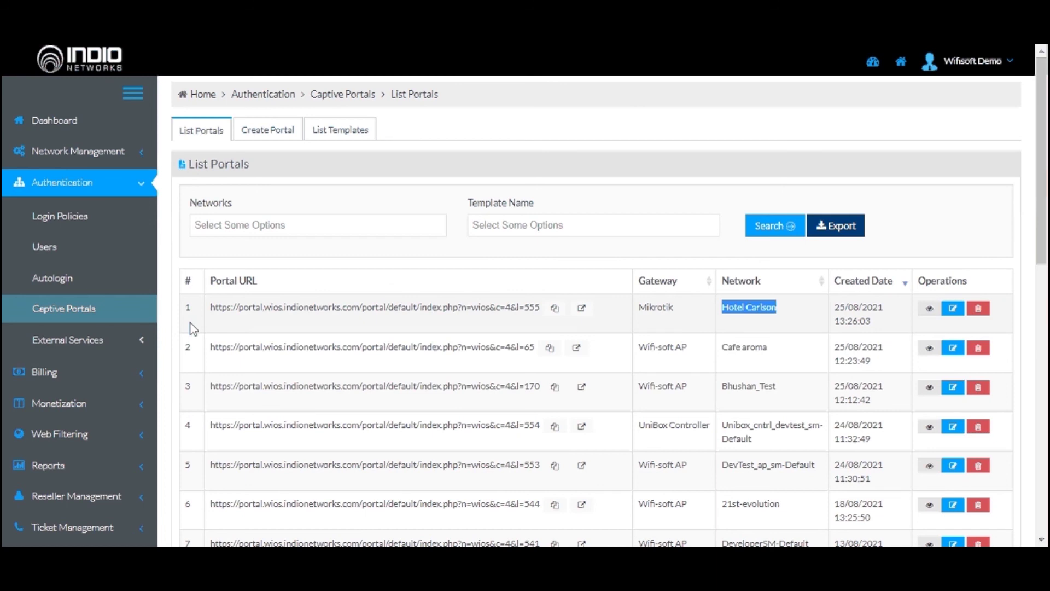
left_click_drag(208, 316, 545, 308)
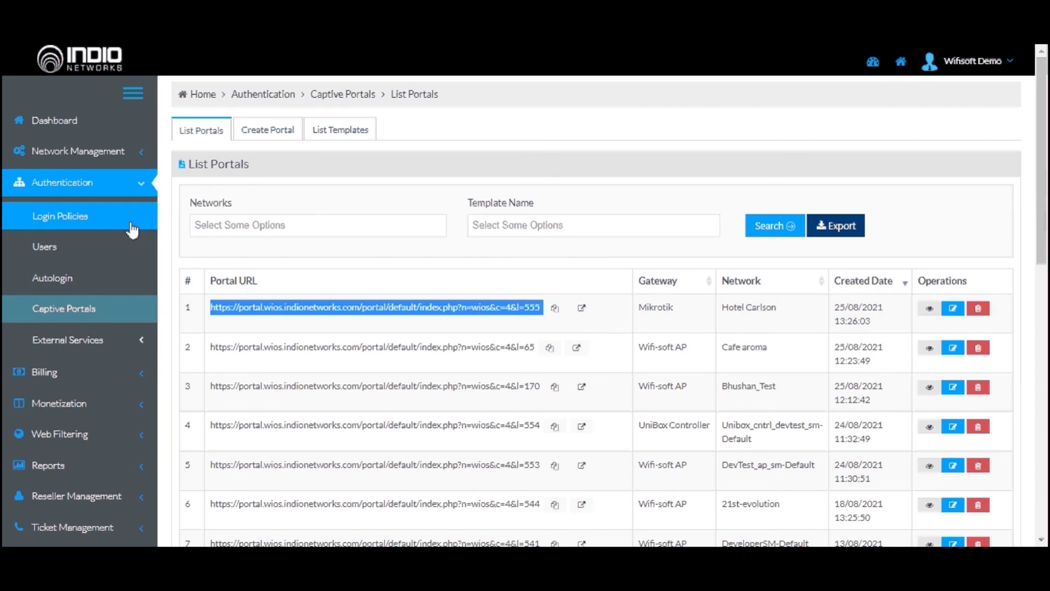
Step: Go to the Network Management Venues overview dashboard
left_click(82, 150)
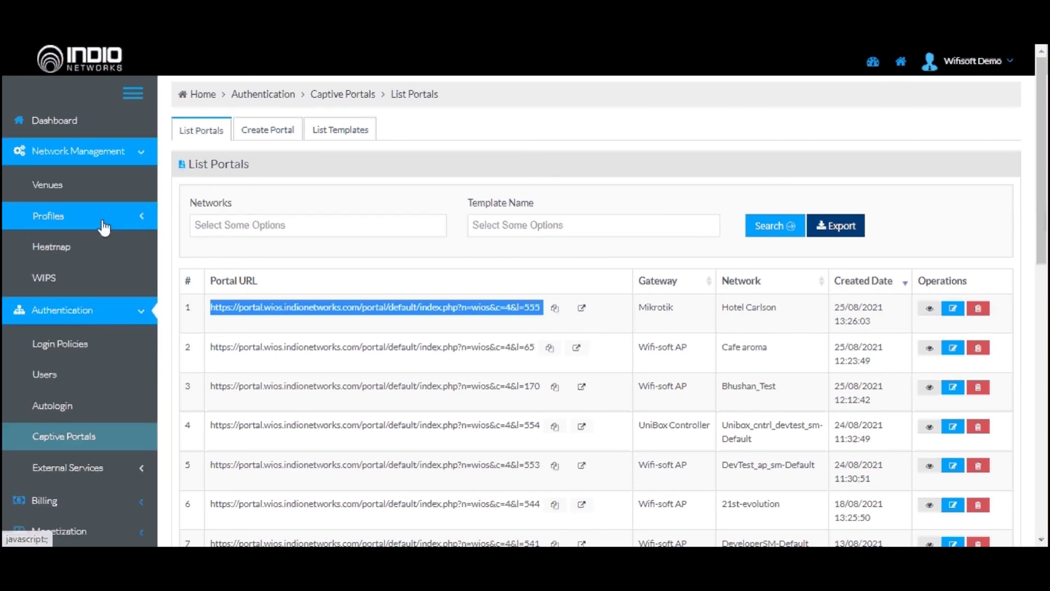
left_click(104, 228)
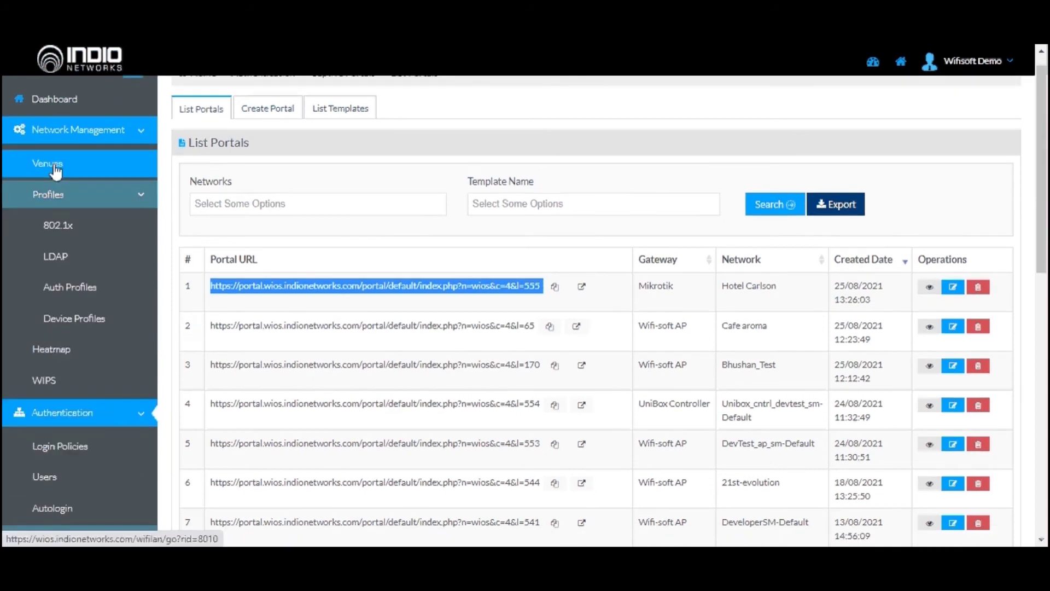
left_click(55, 169)
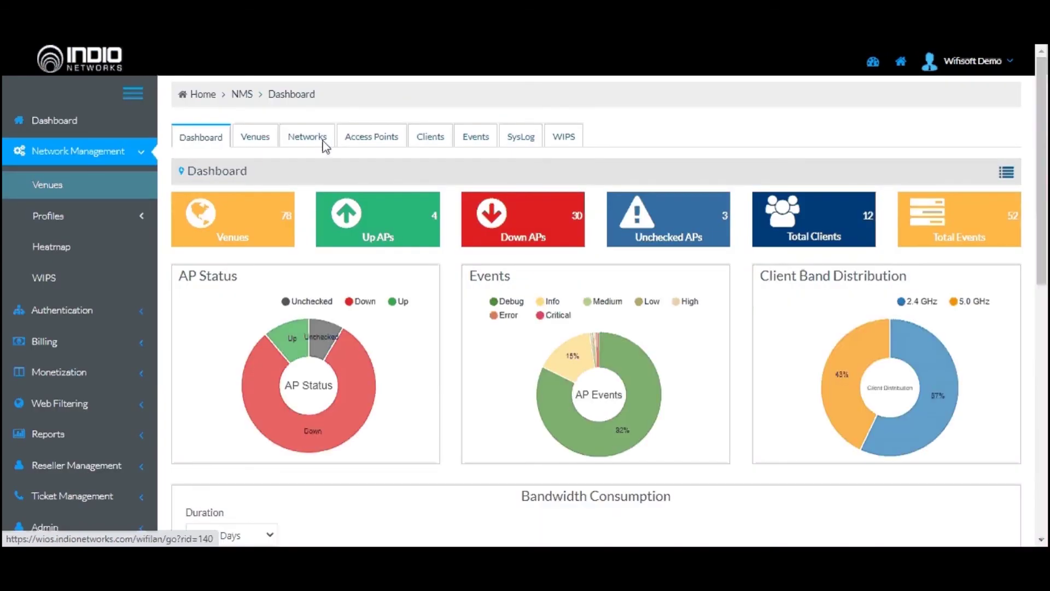
Step: Open Hotel Carlson's network for editing and review its NAS ID and Secret
left_click(324, 144)
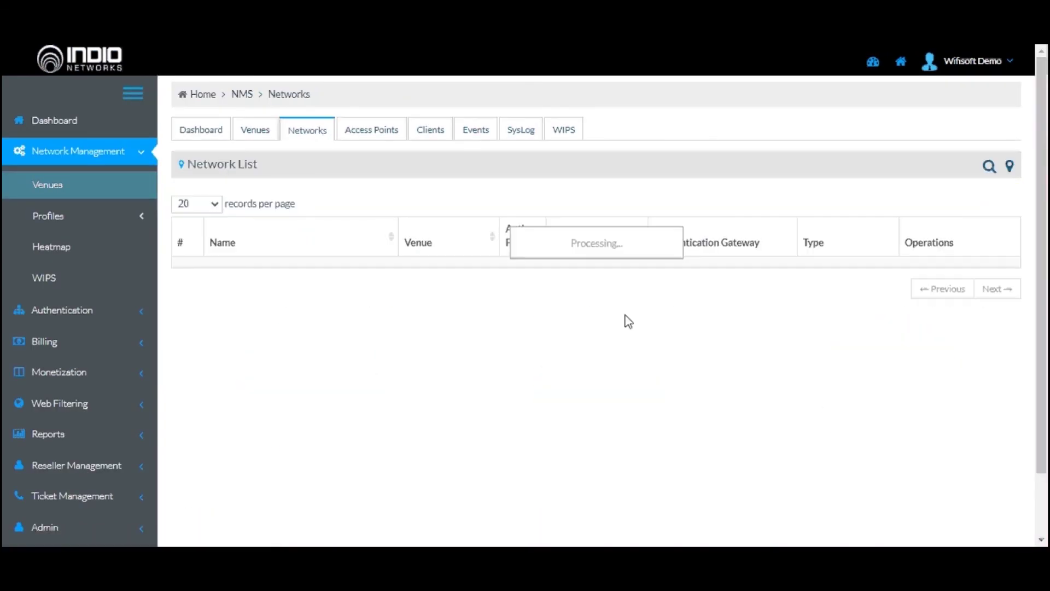
key("Tab")
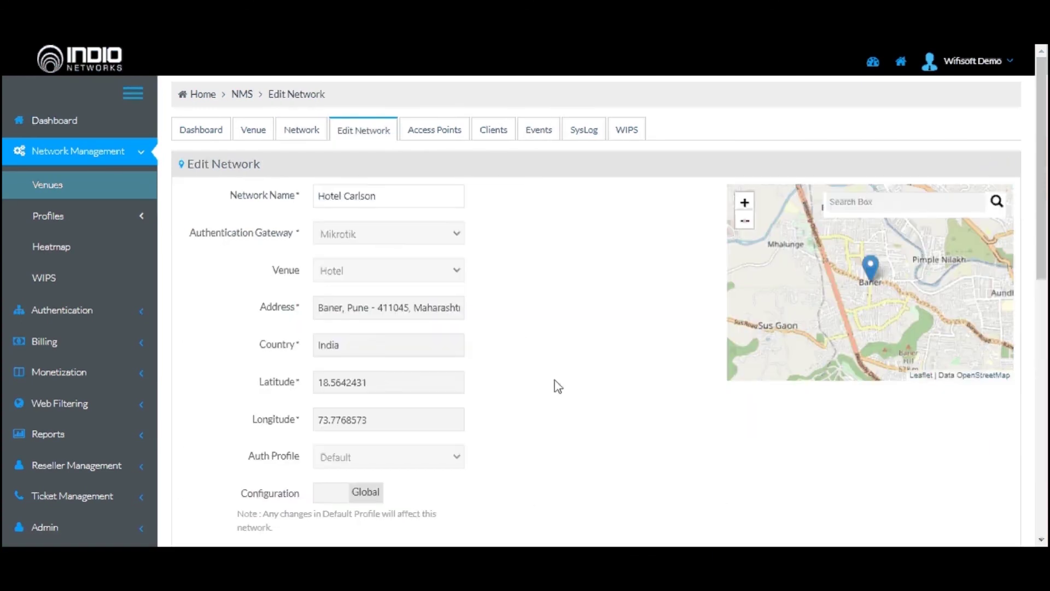
scroll(504, 366, "down", 4)
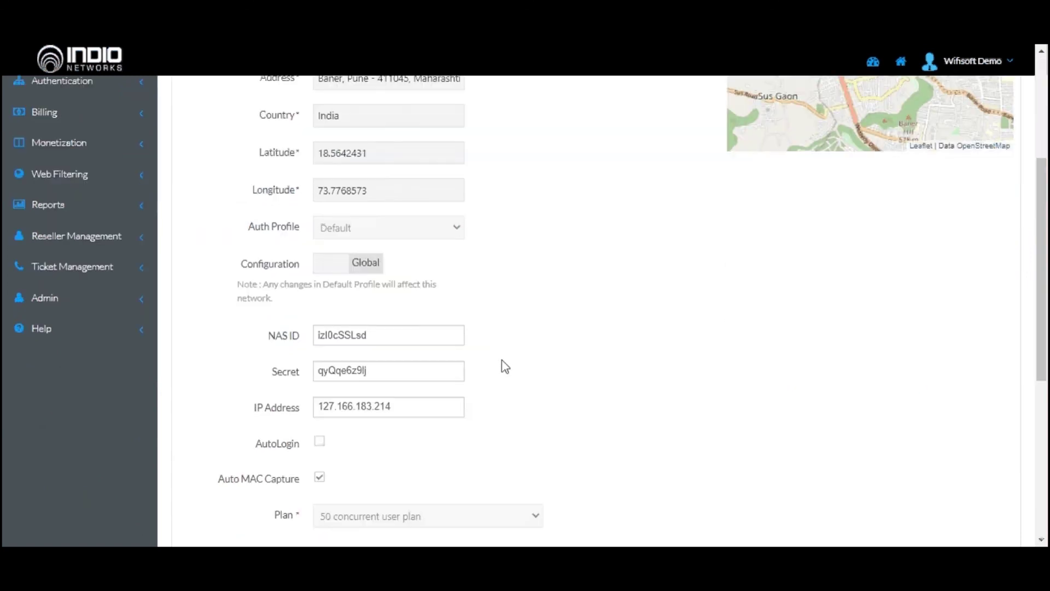
triple_click(263, 342)
triple_click(270, 382)
Step: Review the Primary and Secondary RADIUS Server settings, then return to the page top
scroll(193, 390, "down", 4)
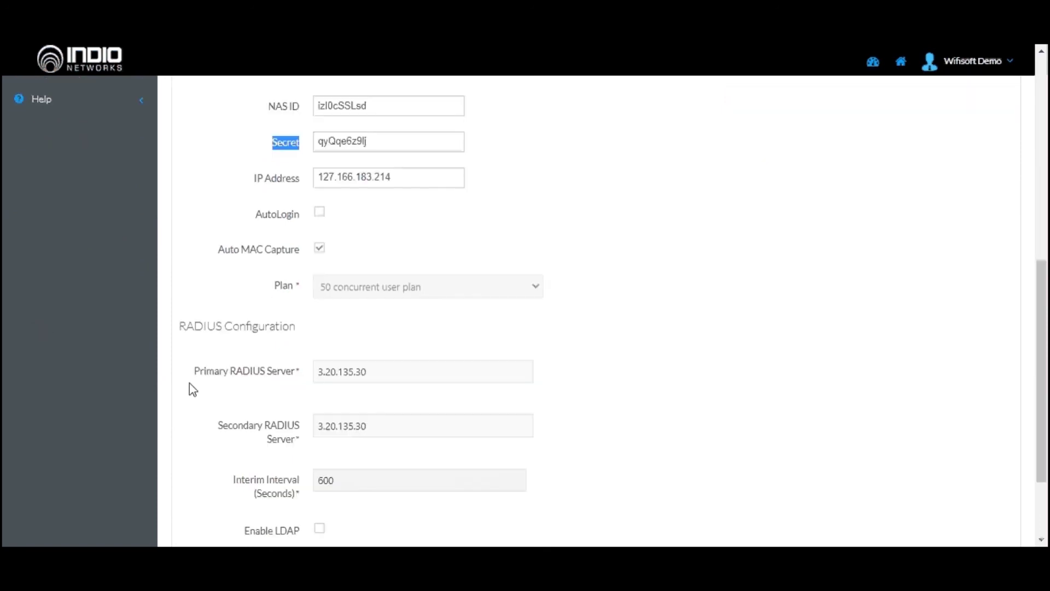
left_click_drag(193, 389, 300, 393)
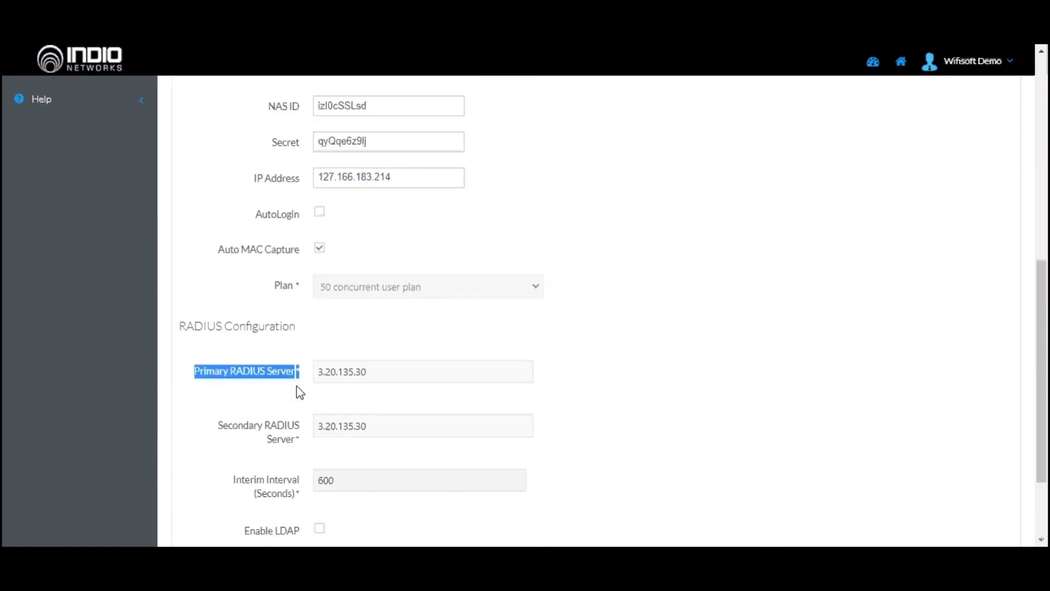
triple_click(299, 441)
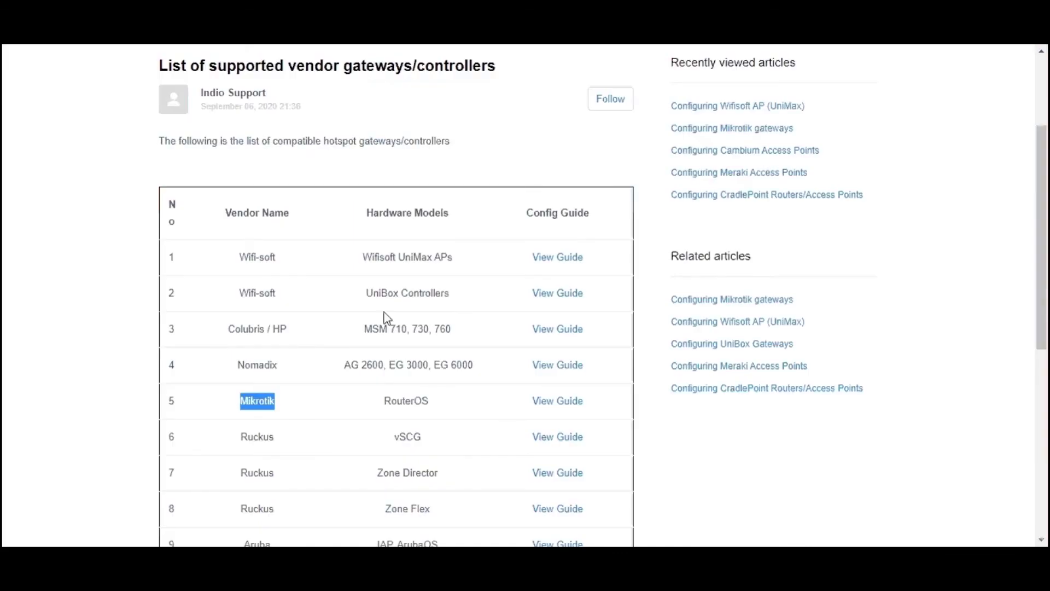
scroll(484, 428, "down", 3)
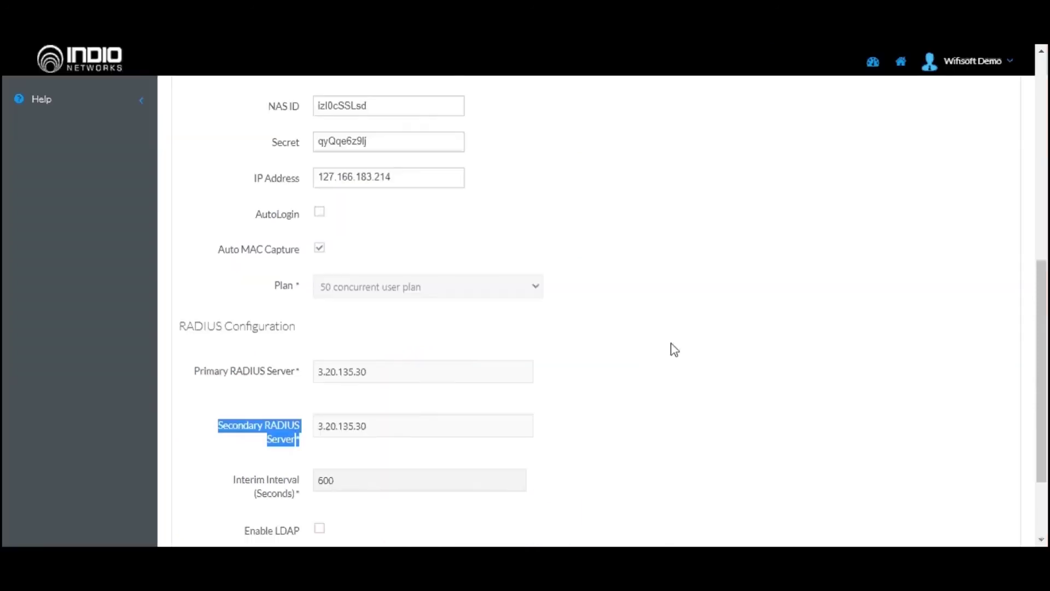
scroll(392, 219, "up", 4)
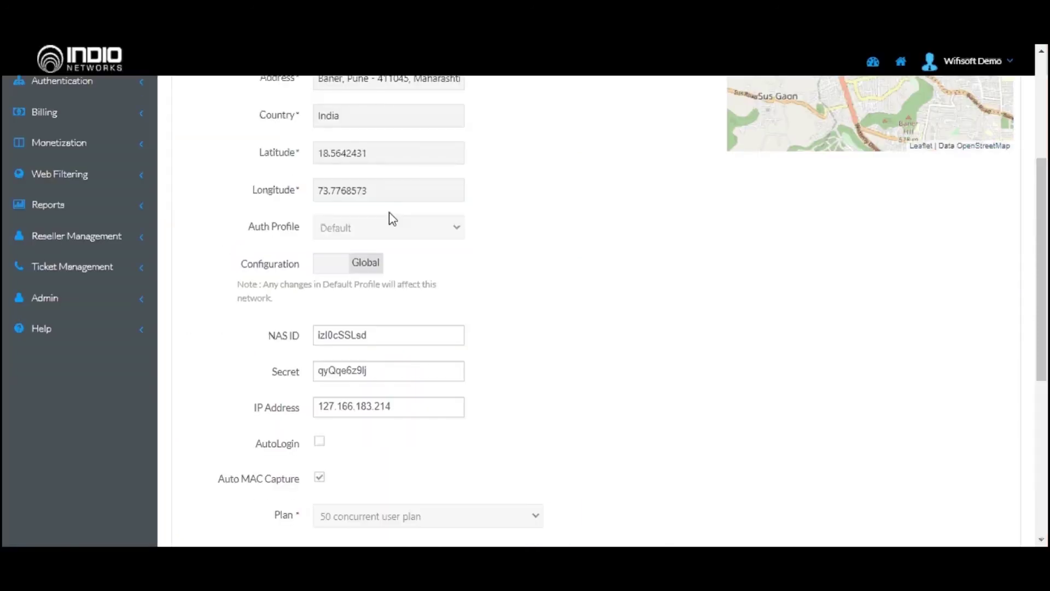
scroll(392, 219, "up", 4)
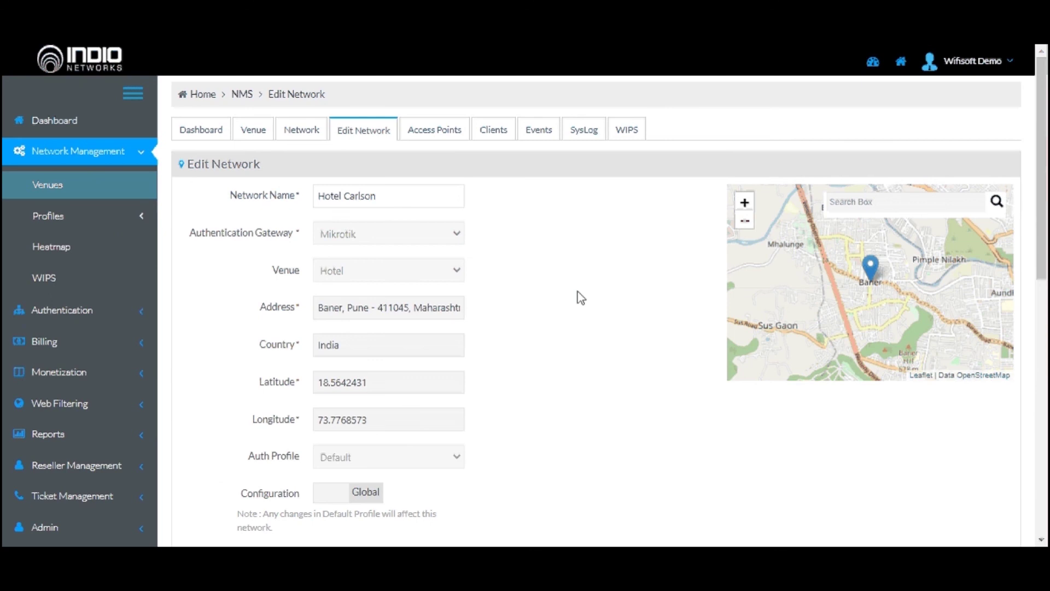